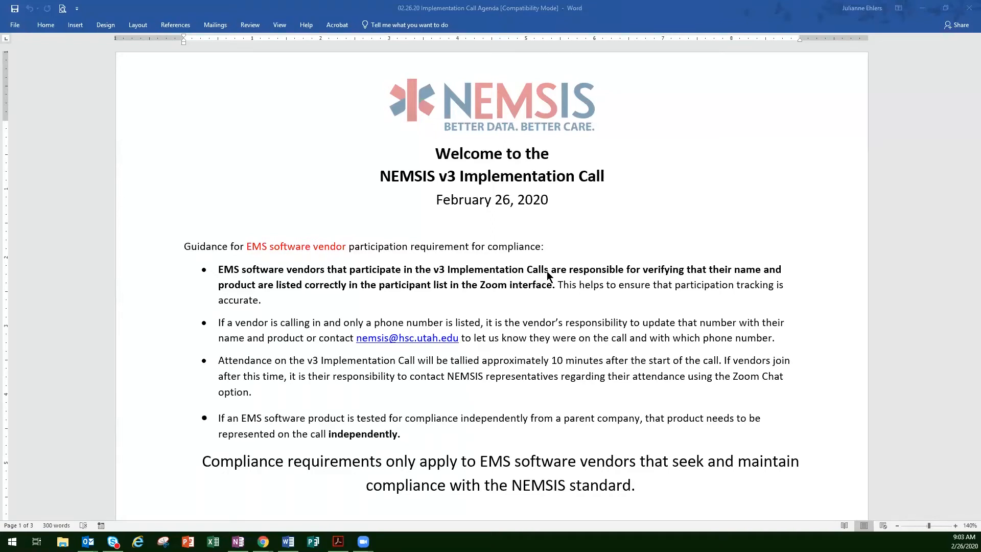
scroll(599, 261, "down", 3)
scroll(598, 261, "down", 3)
scroll(599, 261, "down", 3)
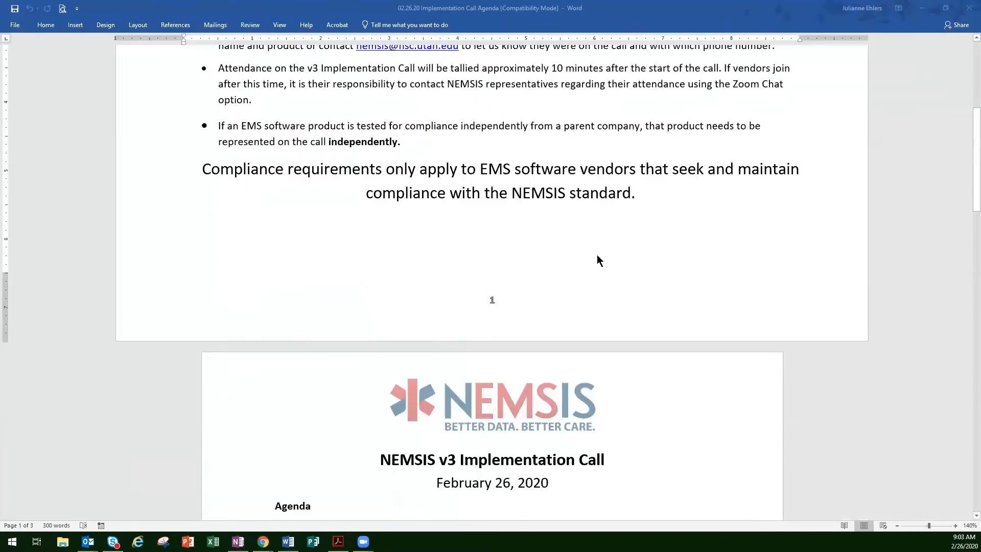
scroll(599, 261, "down", 4)
scroll(599, 261, "down", 4)
scroll(599, 260, "down", 2)
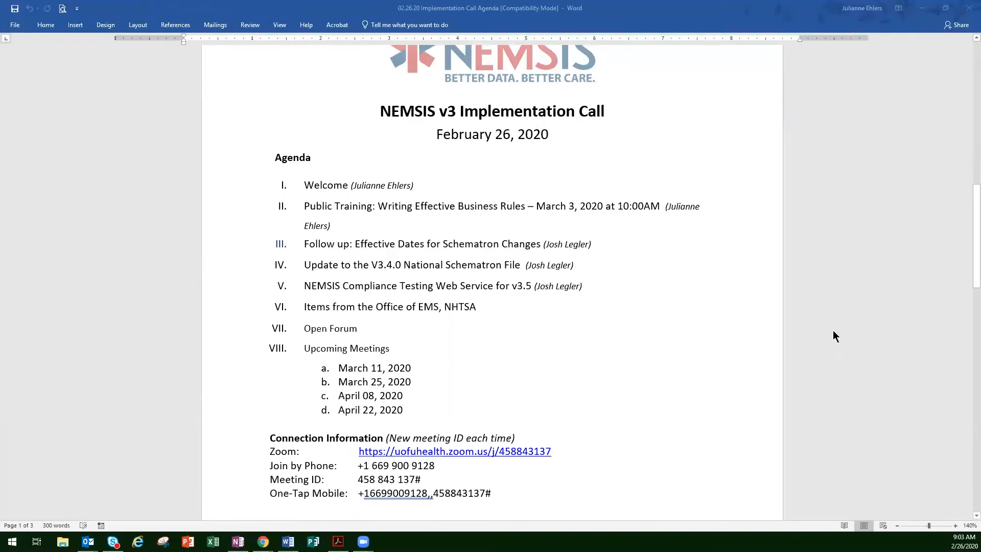
Zoom out one notch on the February 26, 2020 agenda page in Word
left_click(898, 527)
scroll(805, 406, "up", 1)
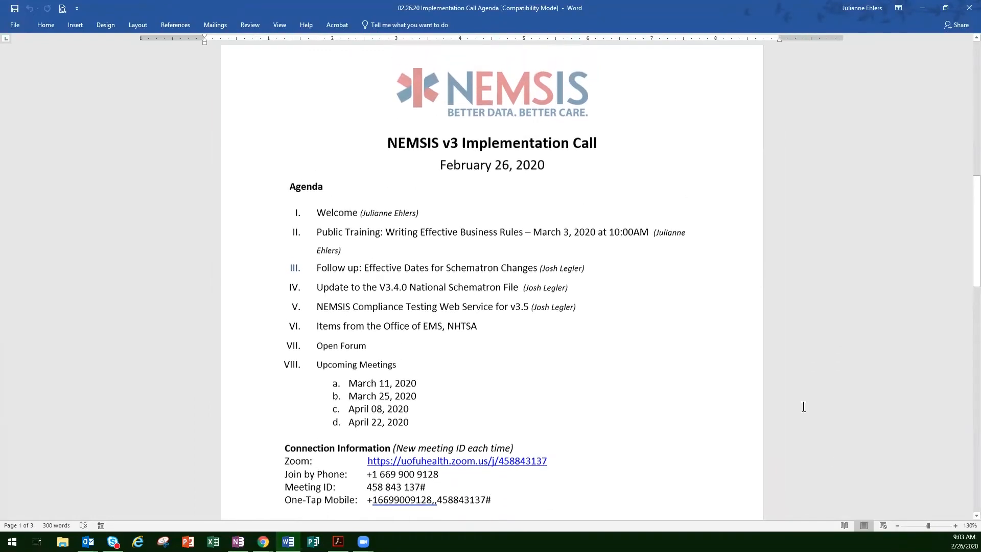
scroll(803, 408, "up", 1)
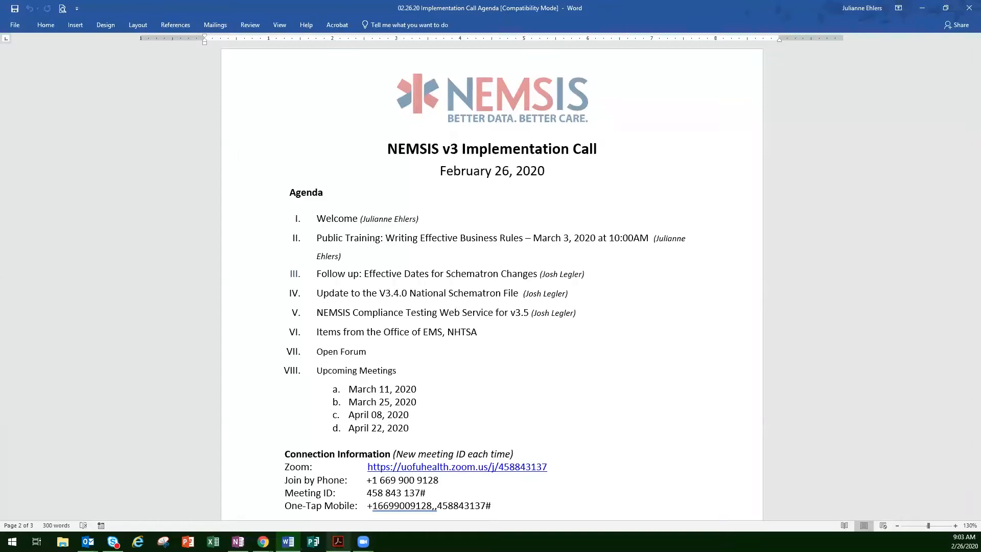
View the Training Calendar_Spring 2020 PDF in Acrobat, then minimize it back to the agenda
left_click(337, 541)
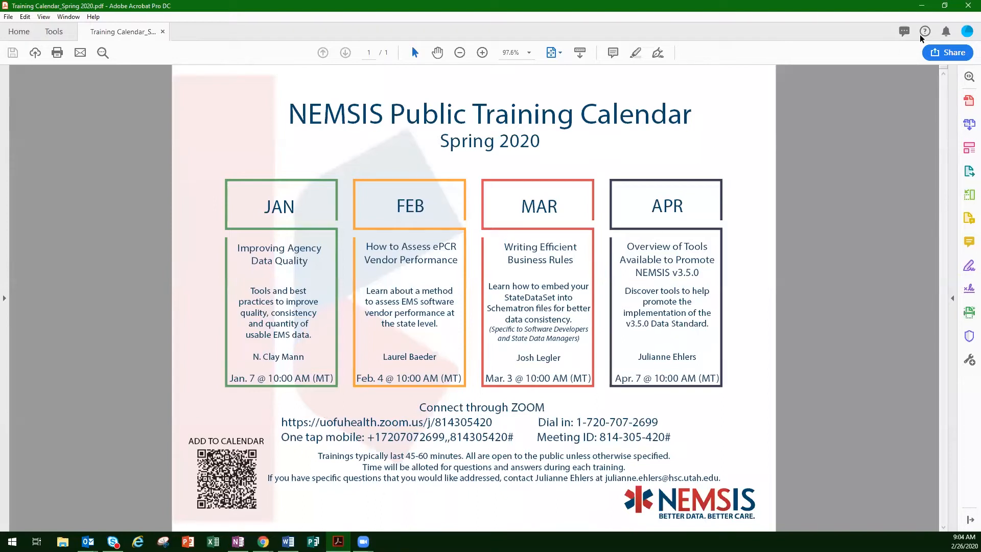
left_click(922, 7)
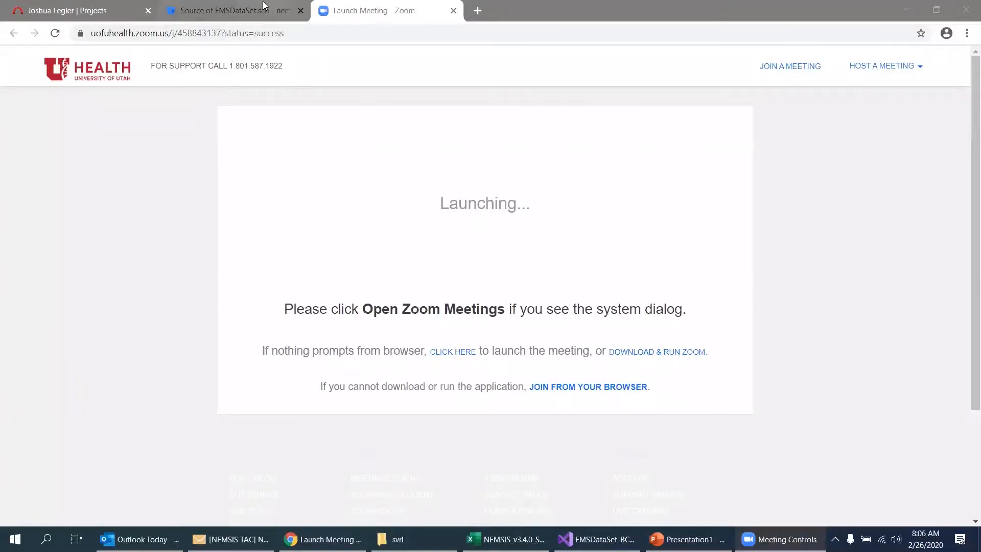
Return via Back history to the NEMSIS V3 Schematron page and follow the v3.4.0 Schematron 2020 Update link
left_click(201, 12)
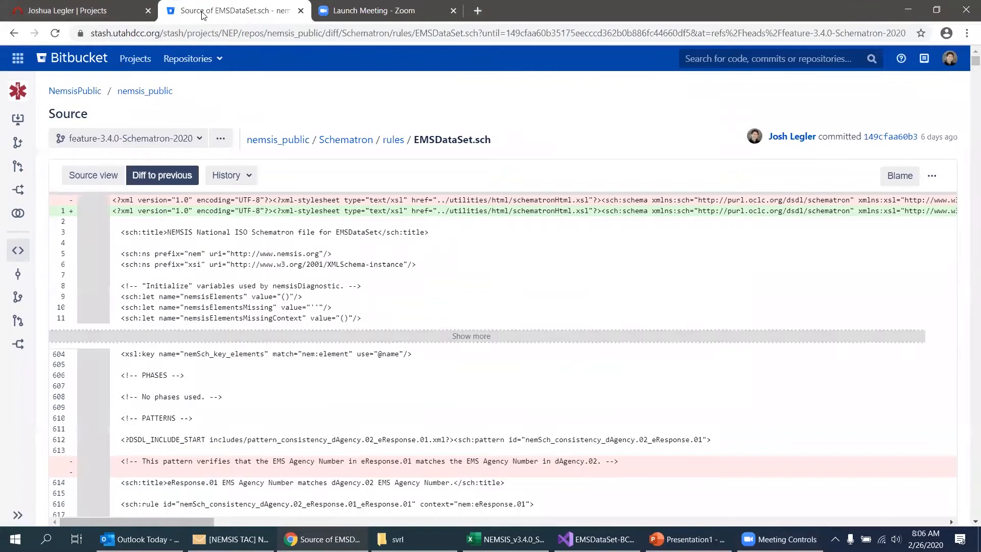
left_click(13, 34)
right_click(14, 33)
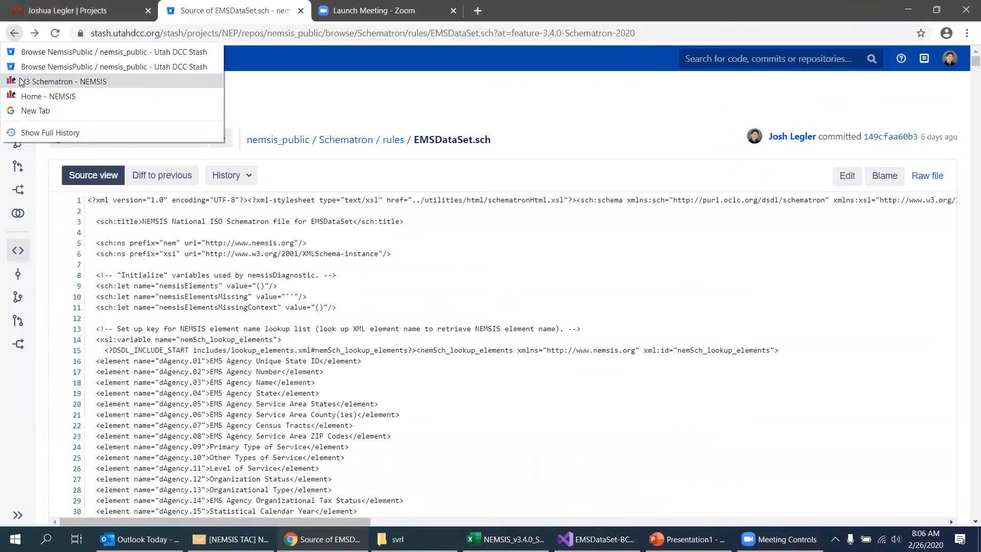
left_click(63, 81)
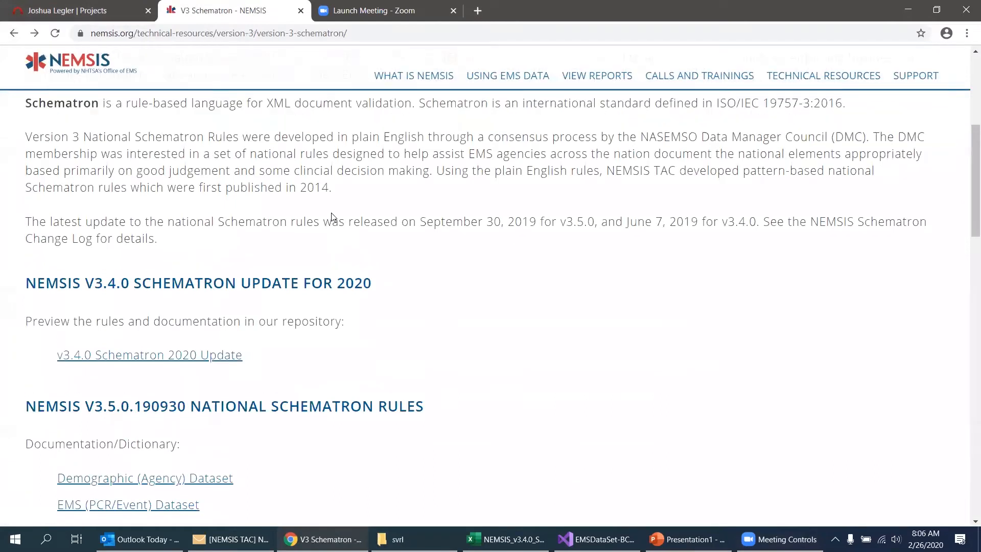
scroll(331, 212, "up", 3)
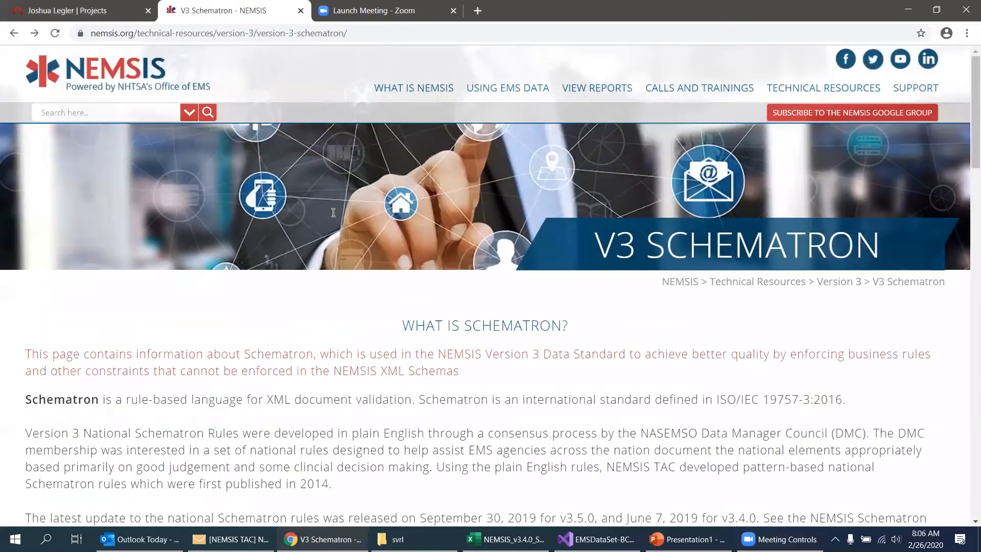
scroll(334, 213, "down", 3)
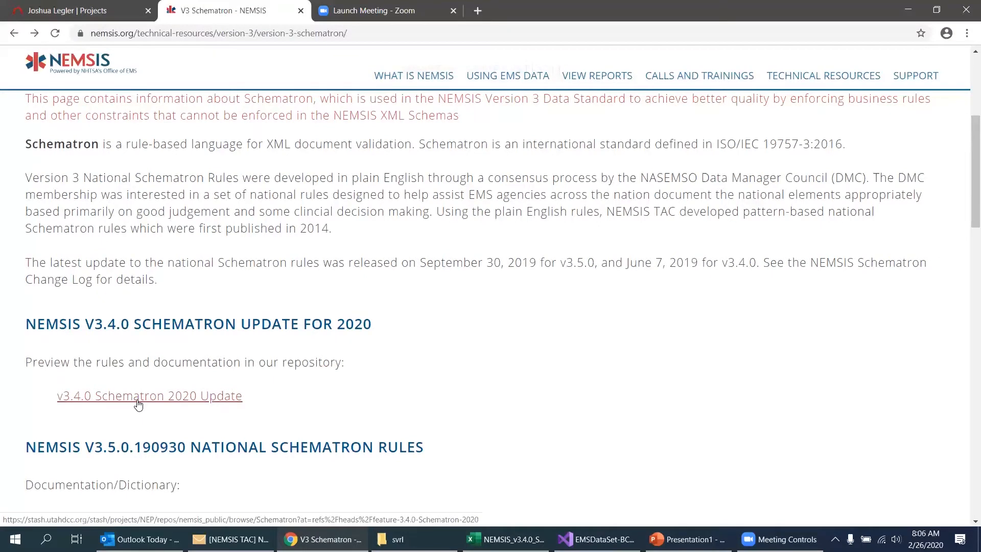
left_click(138, 403)
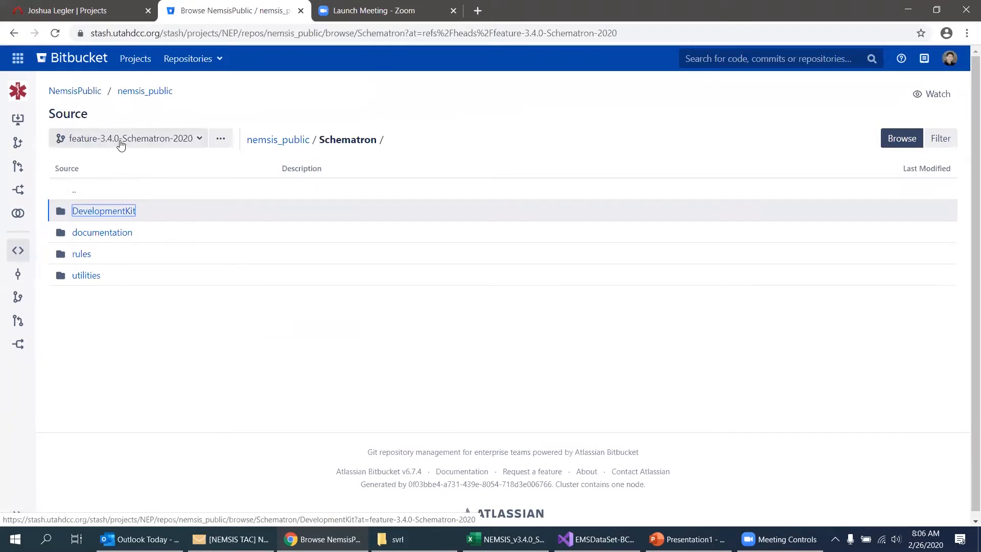
Check the repository branches, then browse the documentation folder and its NEMSIS_V3_Schematron_Change_Log.txt
left_click(183, 140)
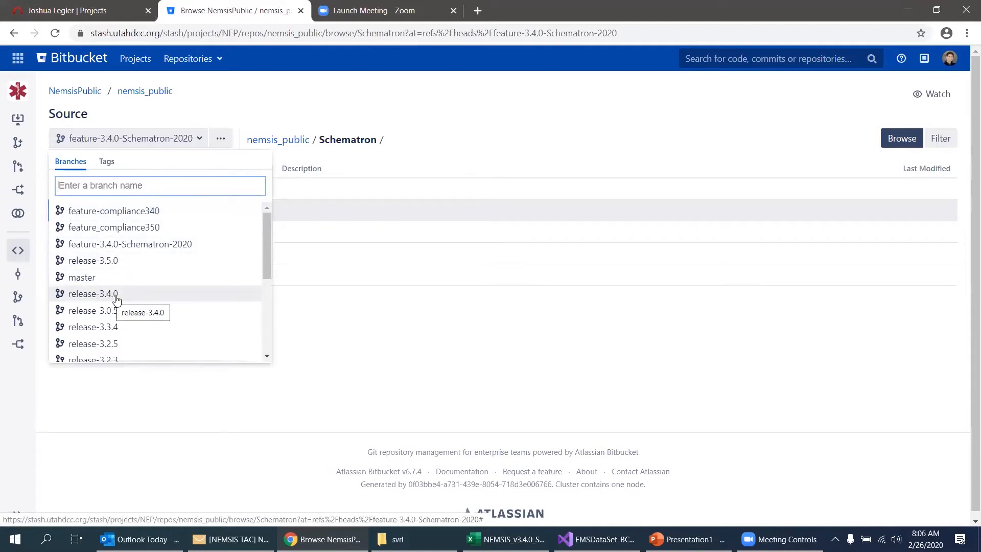
left_click(364, 326)
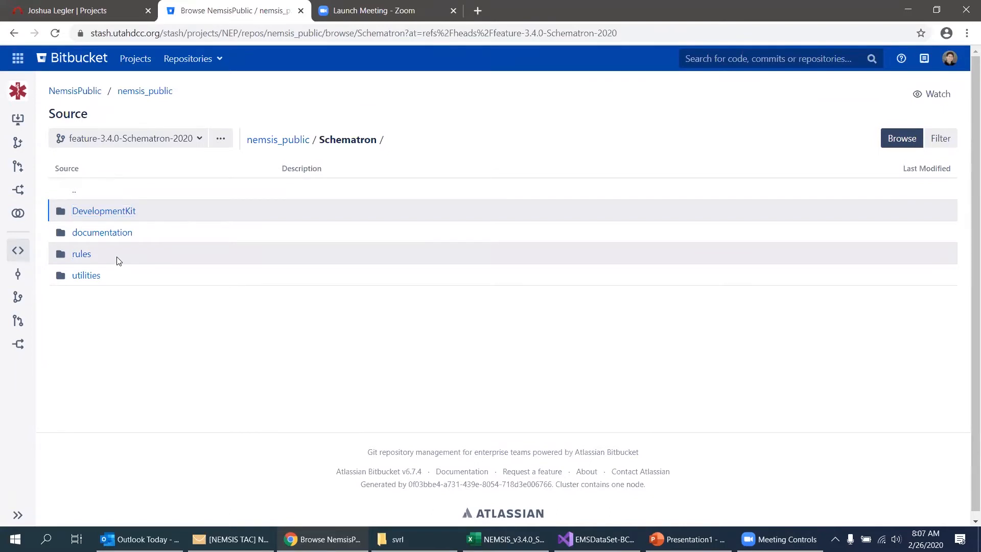
left_click(102, 232)
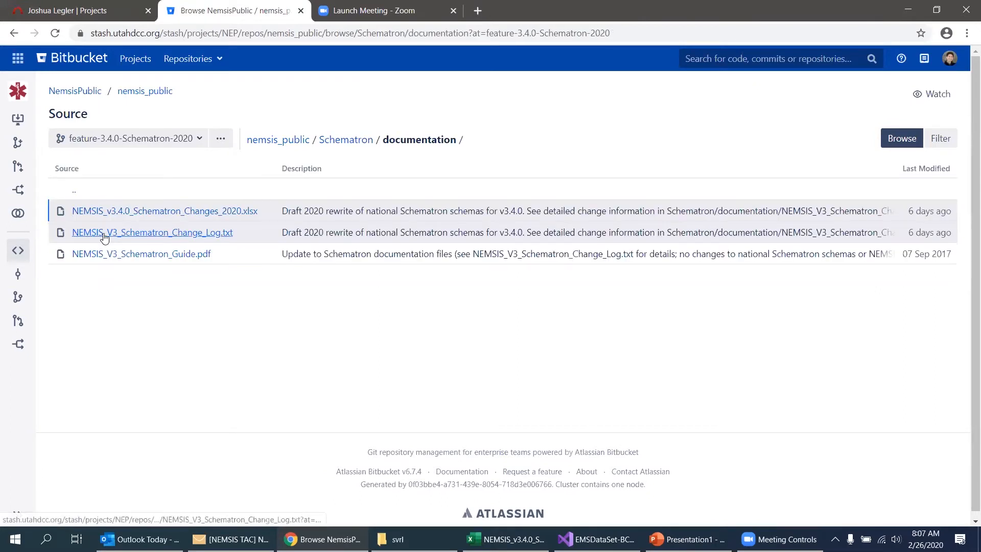
left_click(104, 232)
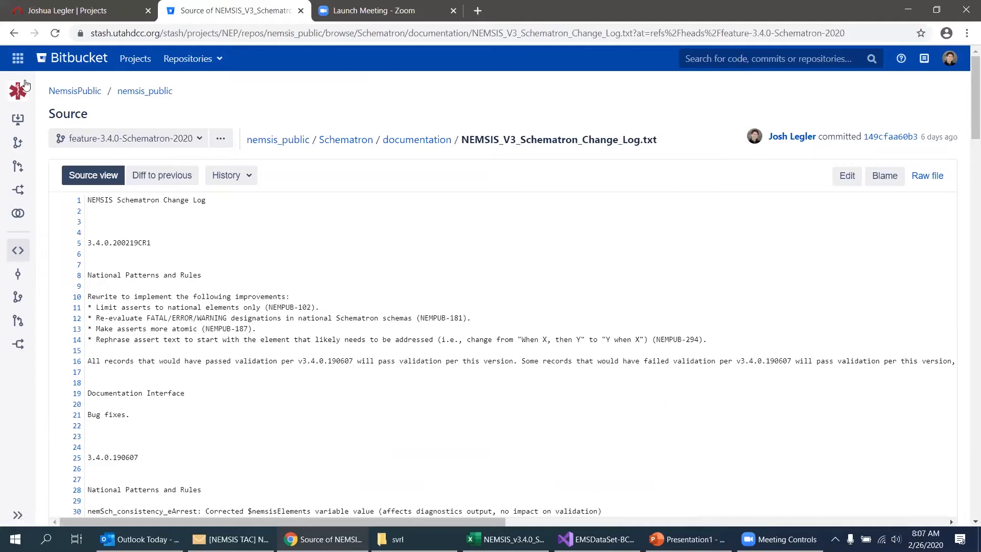
left_click(14, 34)
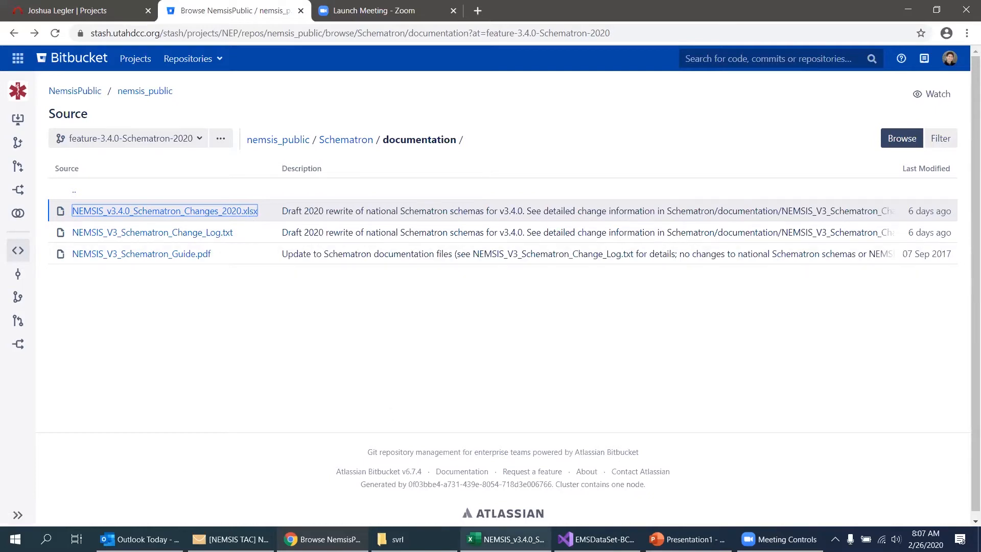
mouse_move(506, 539)
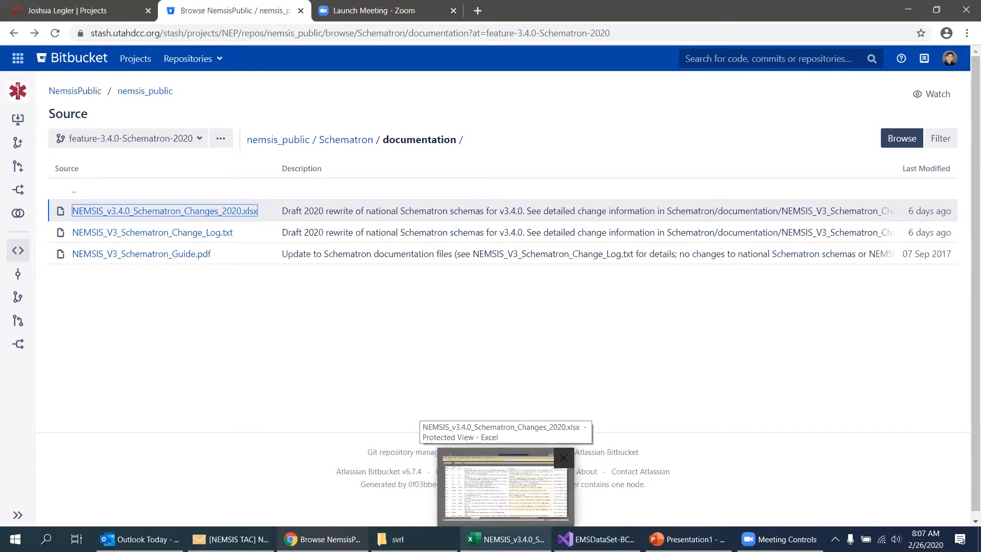
Bring the Schematron changes workbook forward and show its General Requirements sheet
left_click(506, 487)
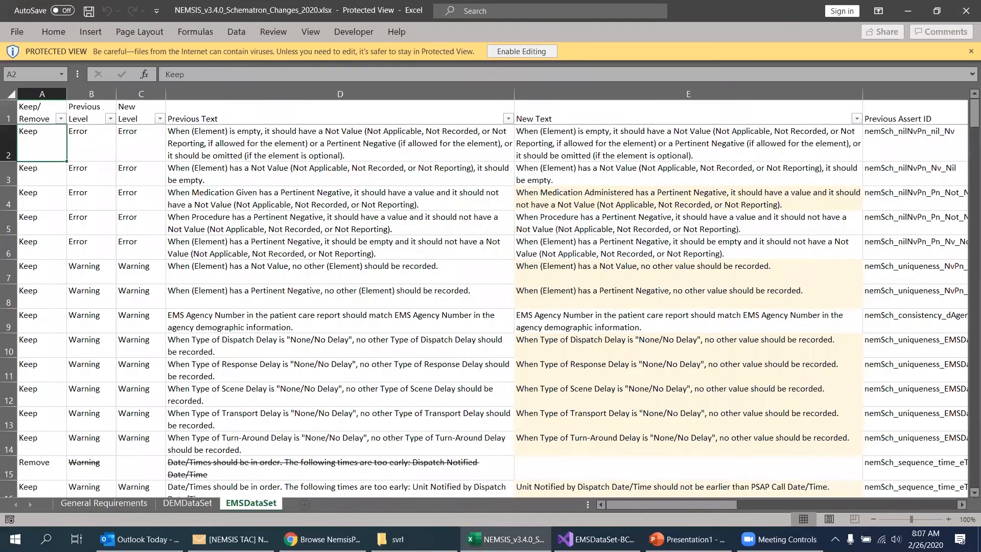
left_click(119, 505)
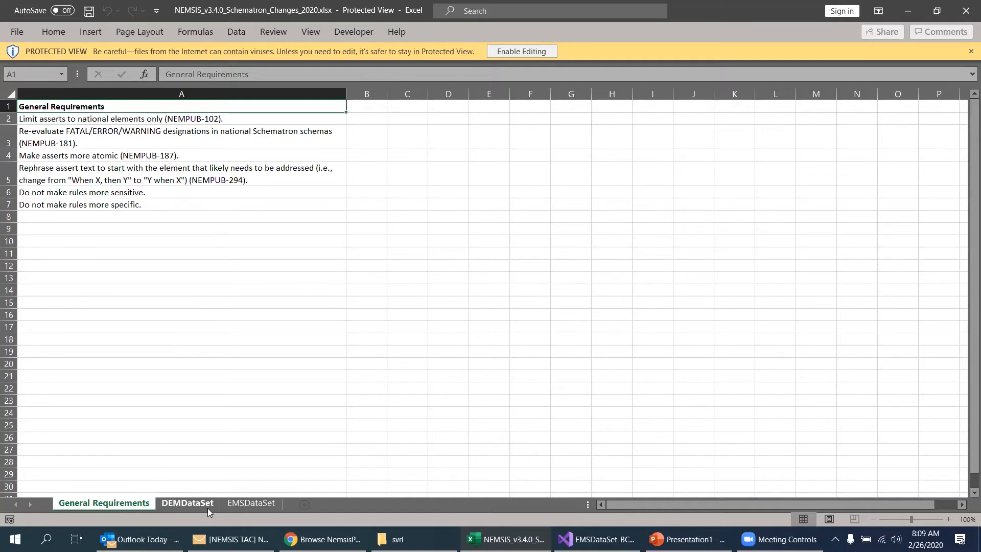
Show the DEMDataSet sheet of rule changes
left_click(188, 503)
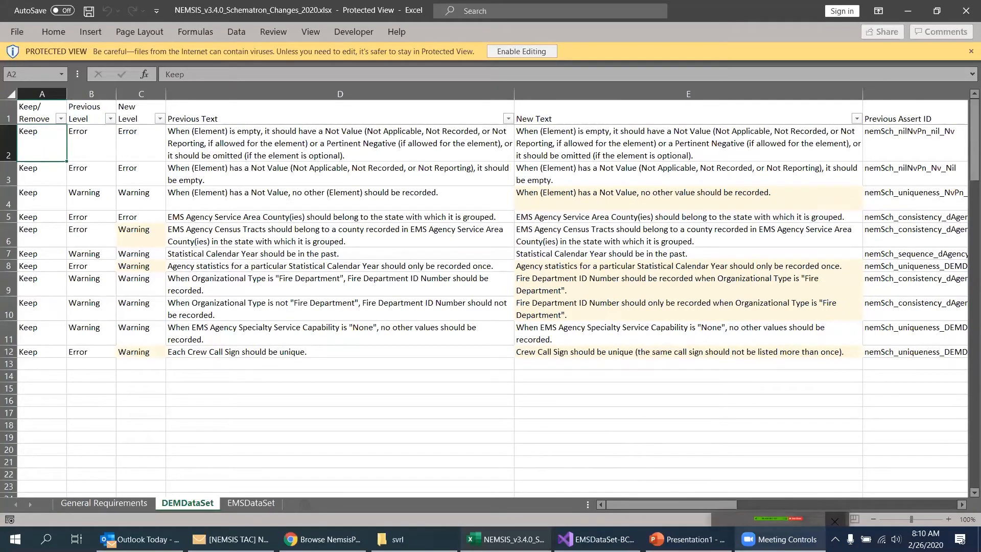
left_click_drag(705, 505, 879, 504)
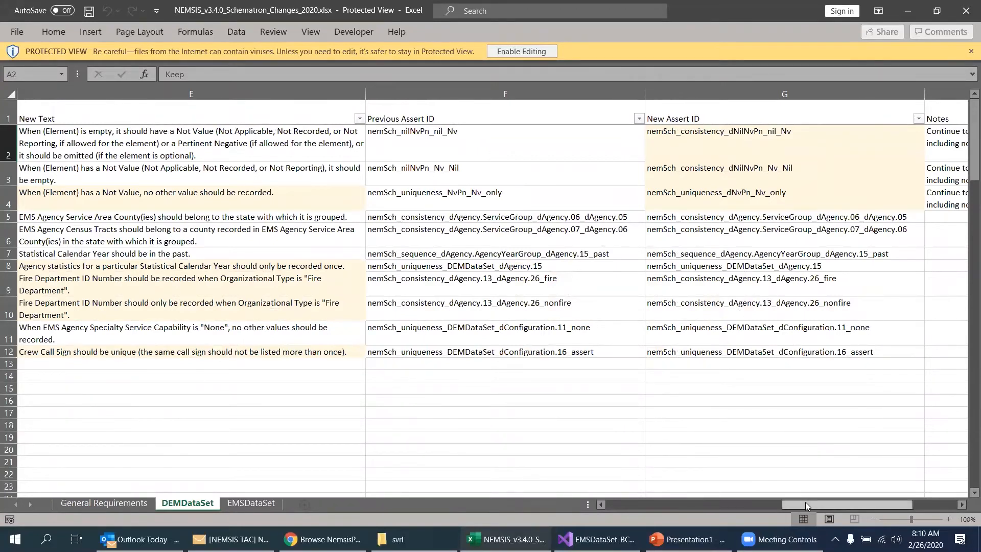
mouse_move(805, 503)
left_mouse_down()
mouse_move(848, 506)
mouse_move(386, 509)
left_mouse_up()
On the EMSDataSet sheet, inspect row 83's Initial Patient Acuity previous text, new text and previous assert ID
left_click(240, 504)
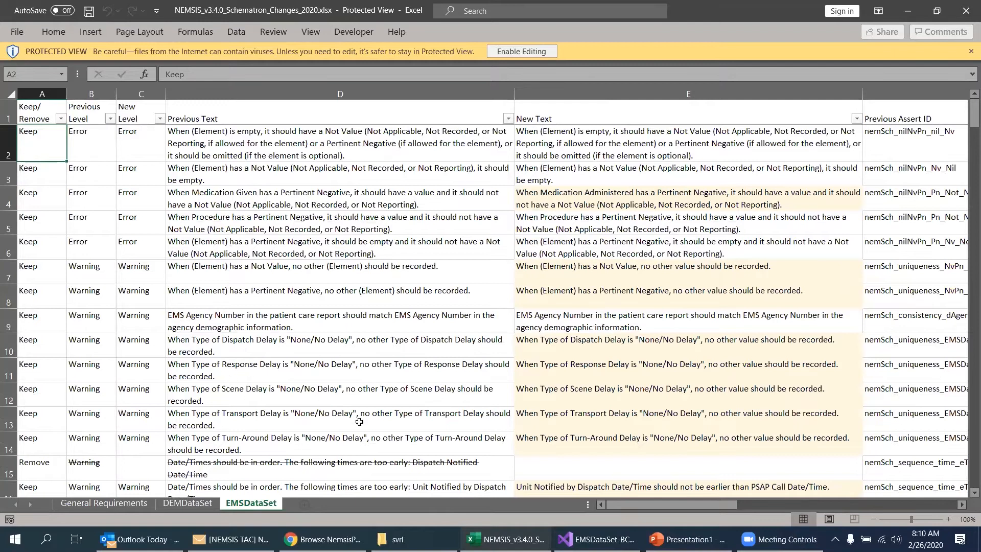
left_click(965, 144)
left_click_drag(965, 151, 970, 306)
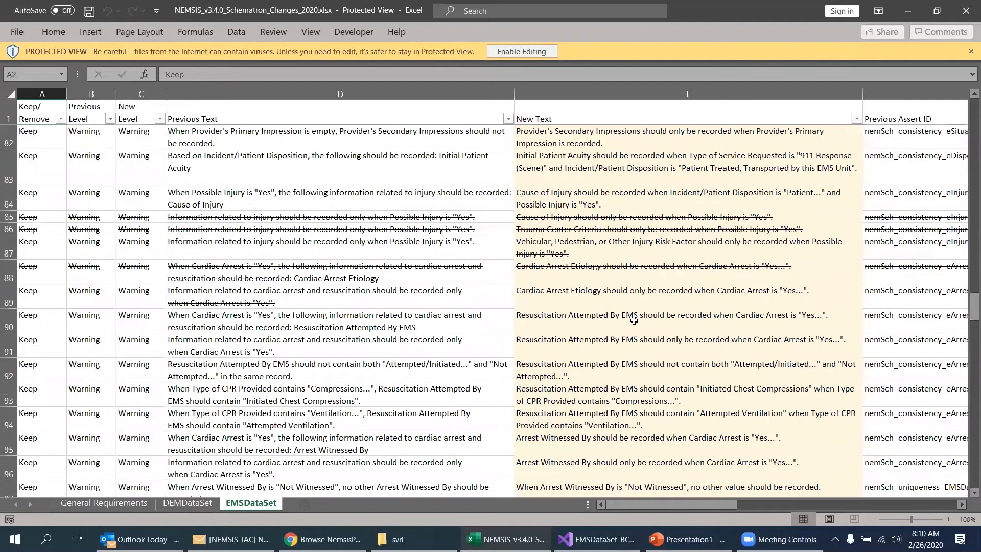
scroll(549, 304, "up", 2)
left_click(227, 261)
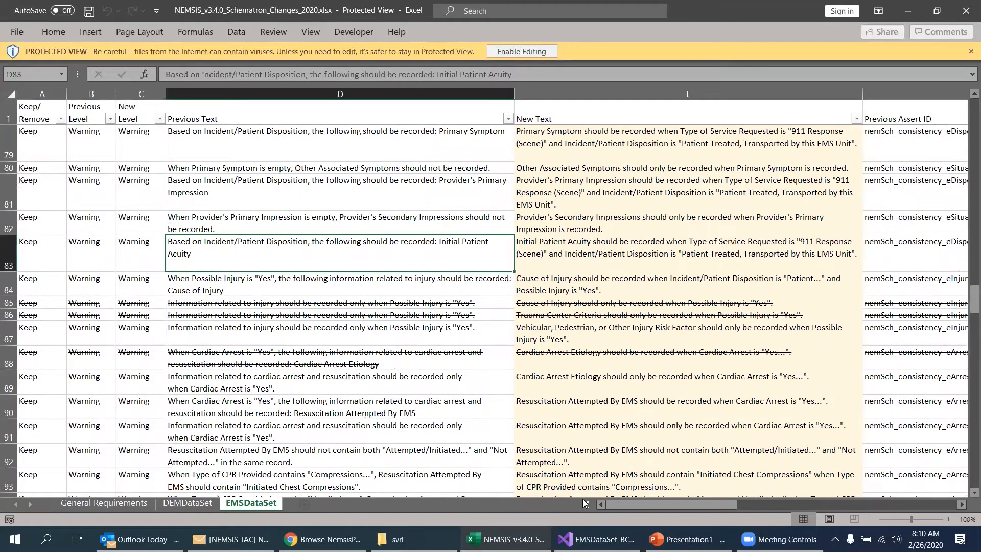
mouse_move(637, 503)
left_mouse_down()
mouse_move(785, 515)
mouse_move(786, 506)
left_mouse_up()
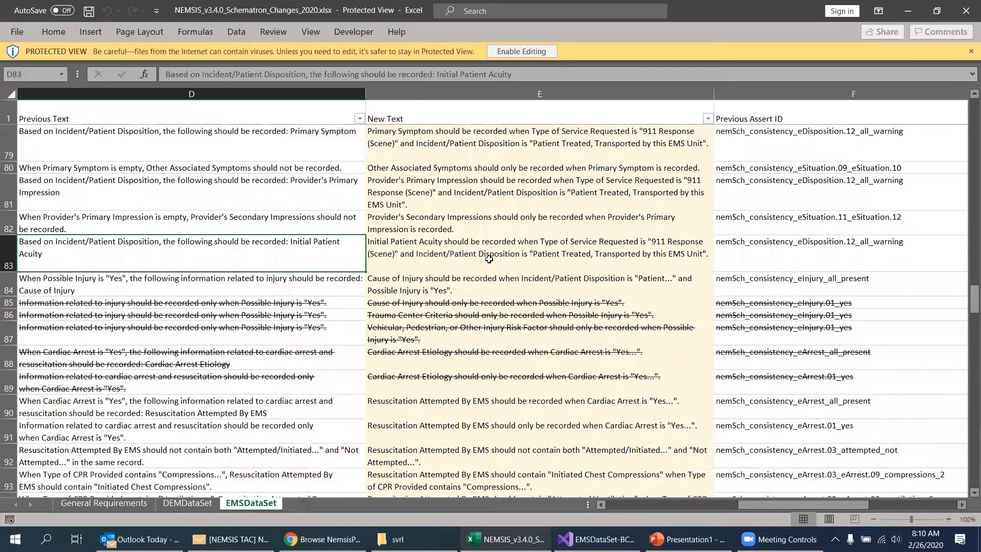
left_click(490, 259)
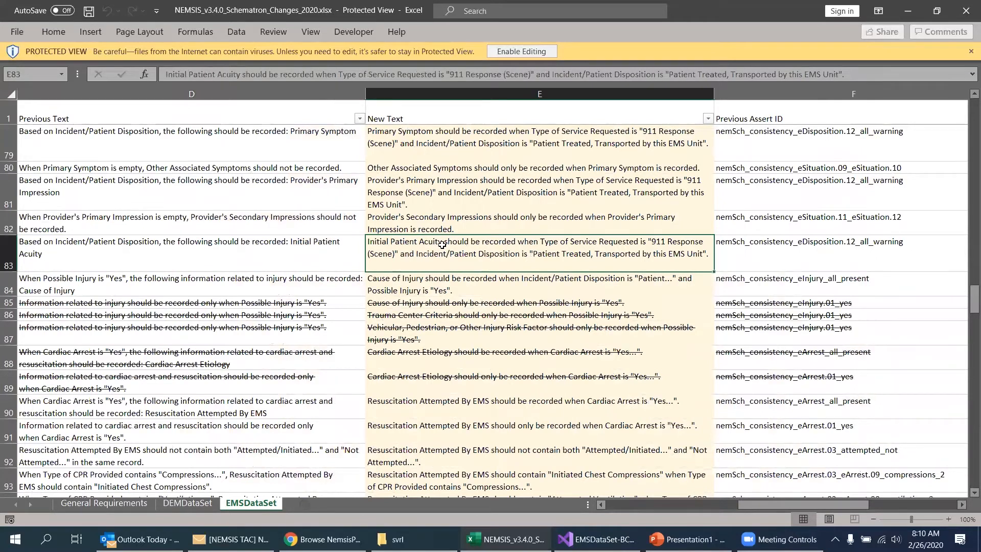
left_click(751, 250)
left_click_drag(748, 503, 797, 503)
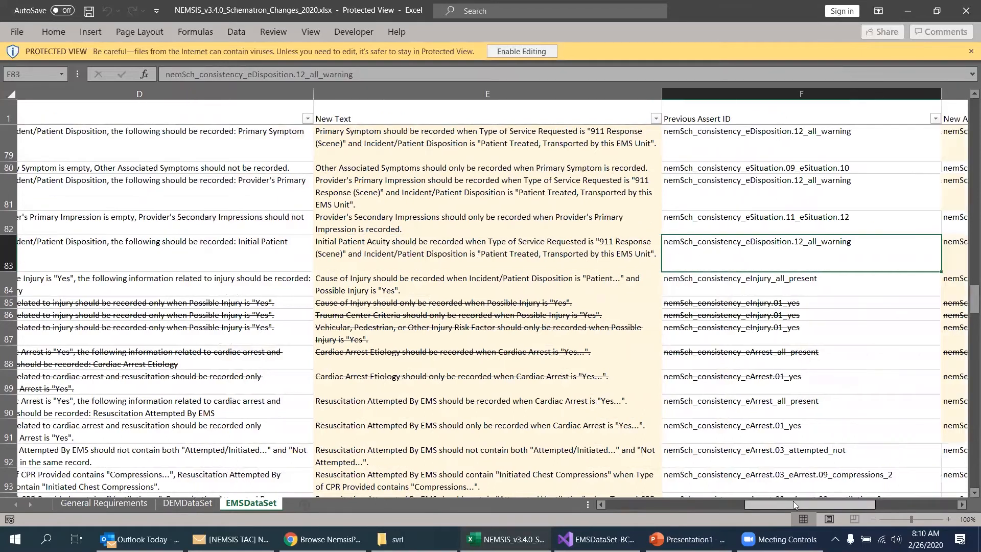
Enable editing, find 'initial' to reach the Initial Patient Acuity rule, and bring up filtering on its assert ID
right_click(599, 257)
mouse_move(667, 400)
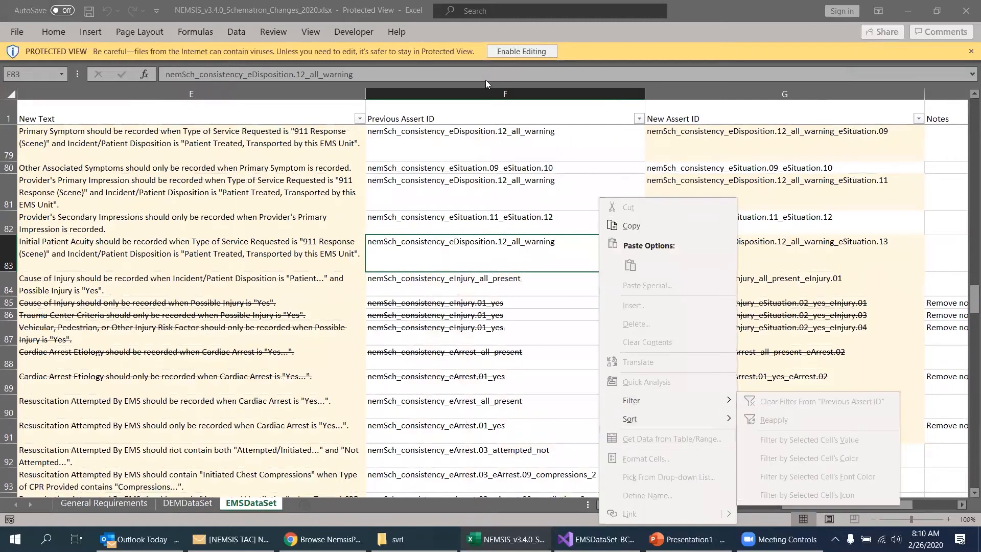
left_click(521, 50)
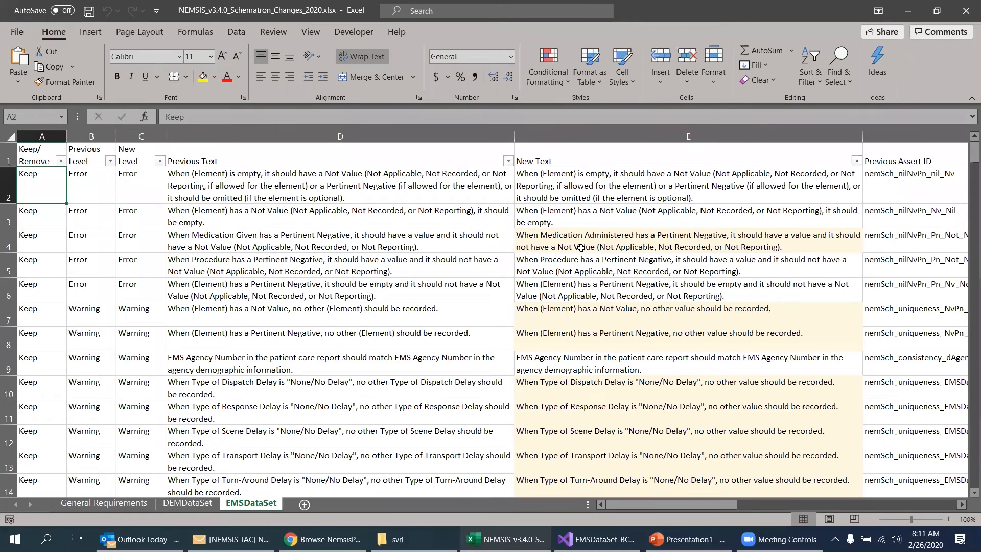
key("ctrl+f")
type("initial")
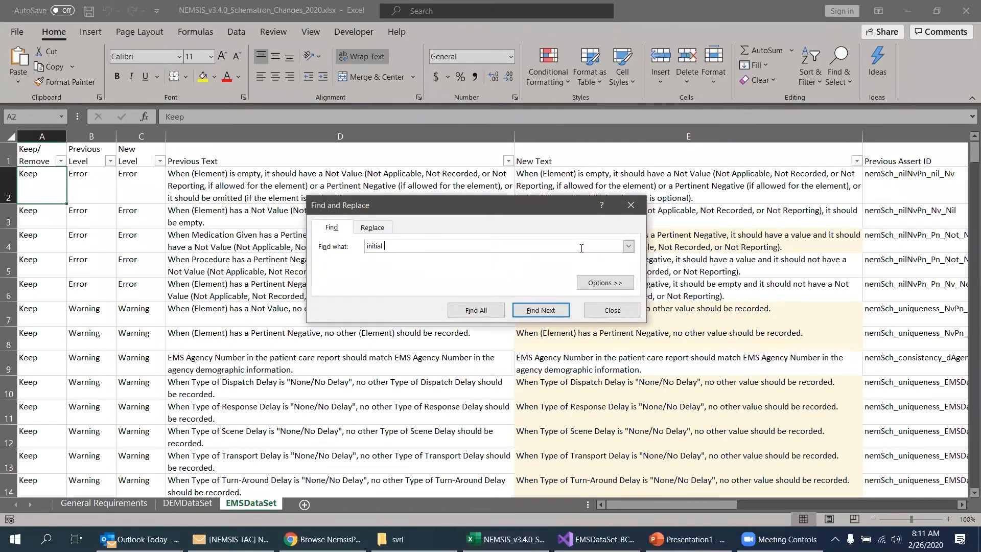
key("Return")
key("Escape")
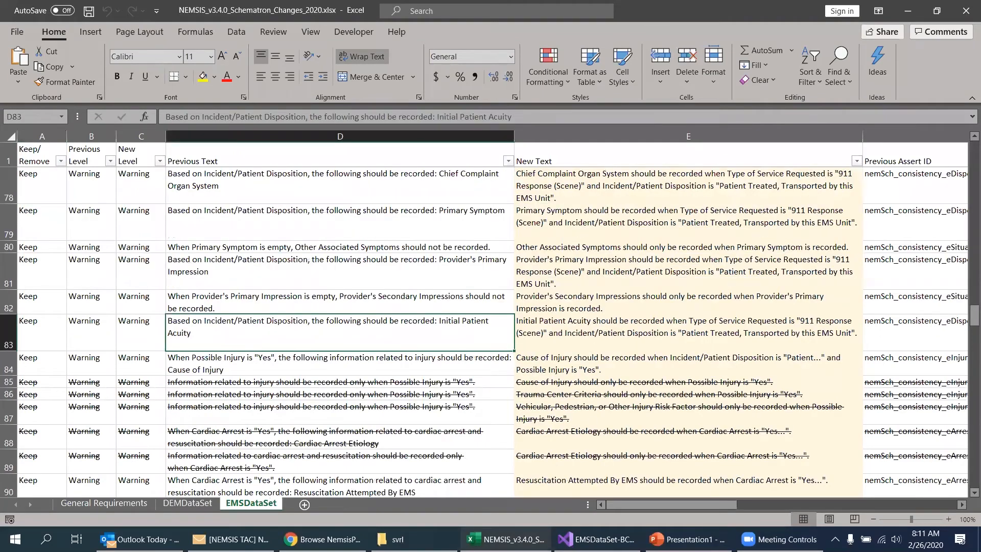
left_click_drag(675, 504, 805, 506)
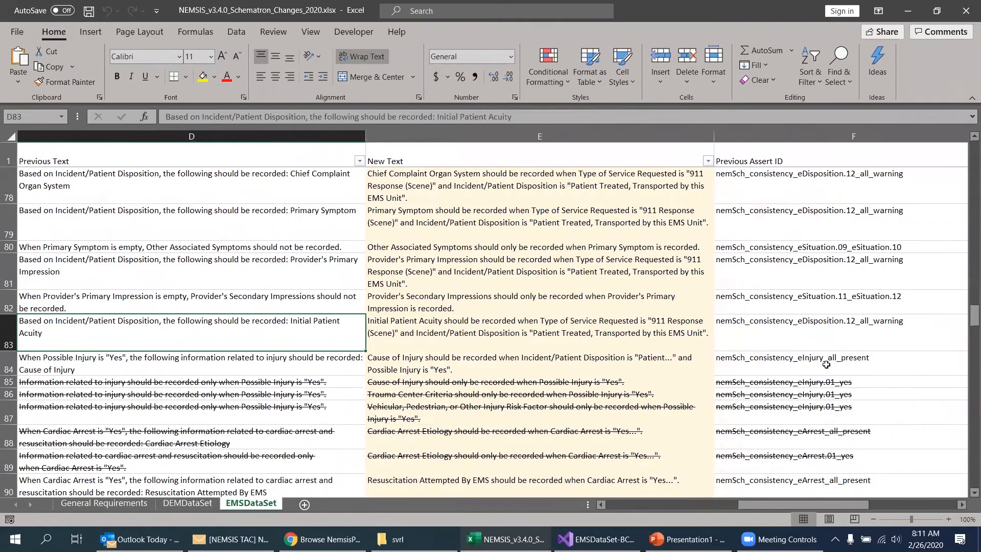
right_click(826, 341)
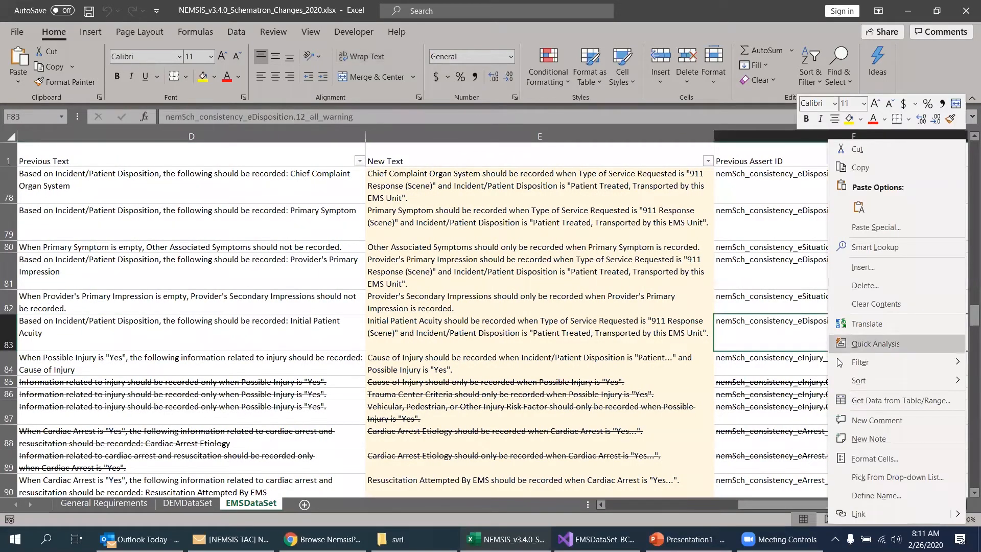
mouse_move(860, 362)
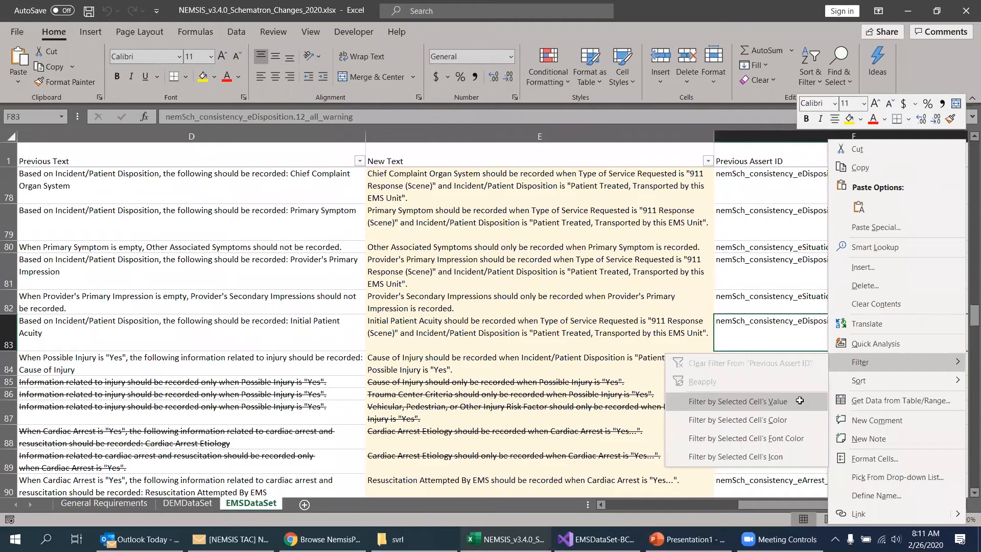
left_click(799, 400)
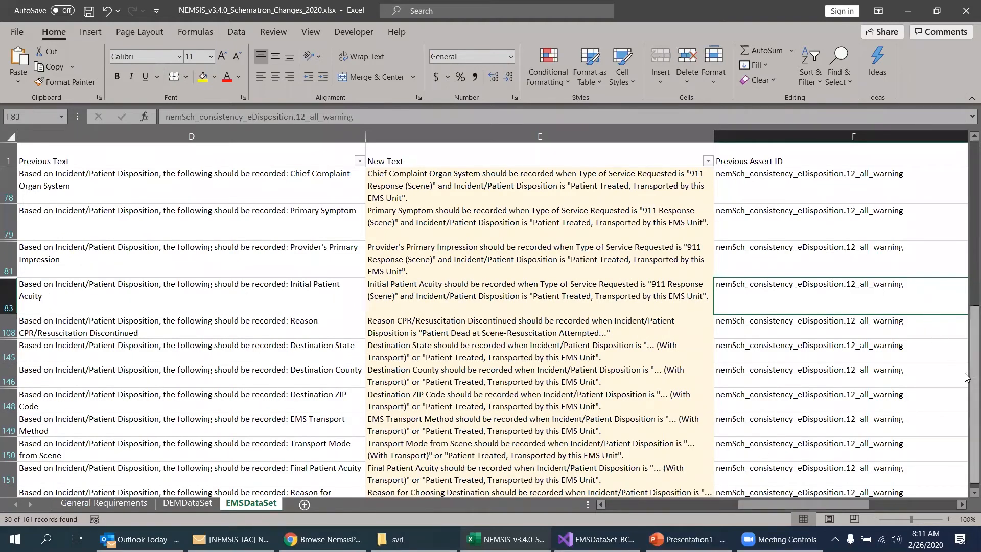
left_click_drag(973, 379, 972, 219)
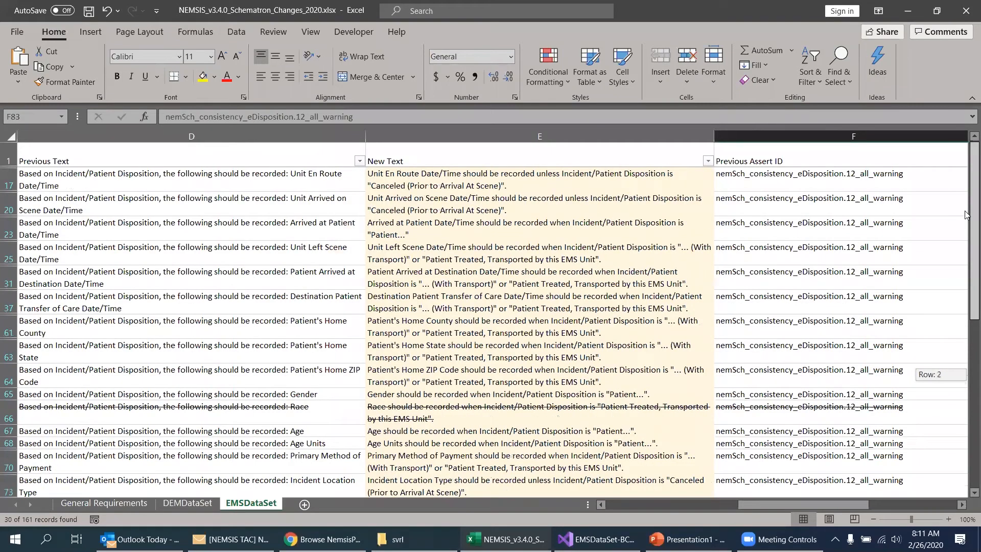
left_click_drag(810, 505, 862, 508)
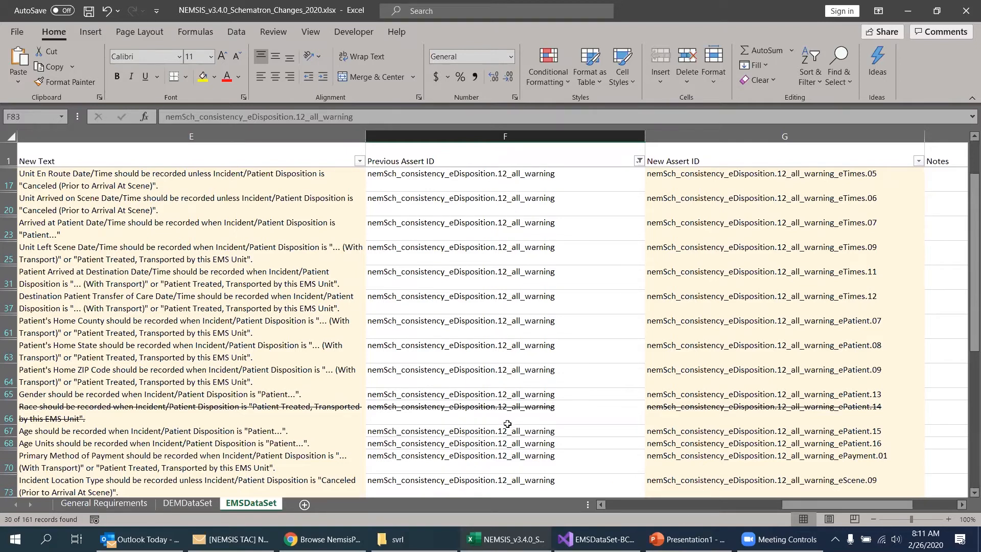
scroll(513, 435, "down", 4)
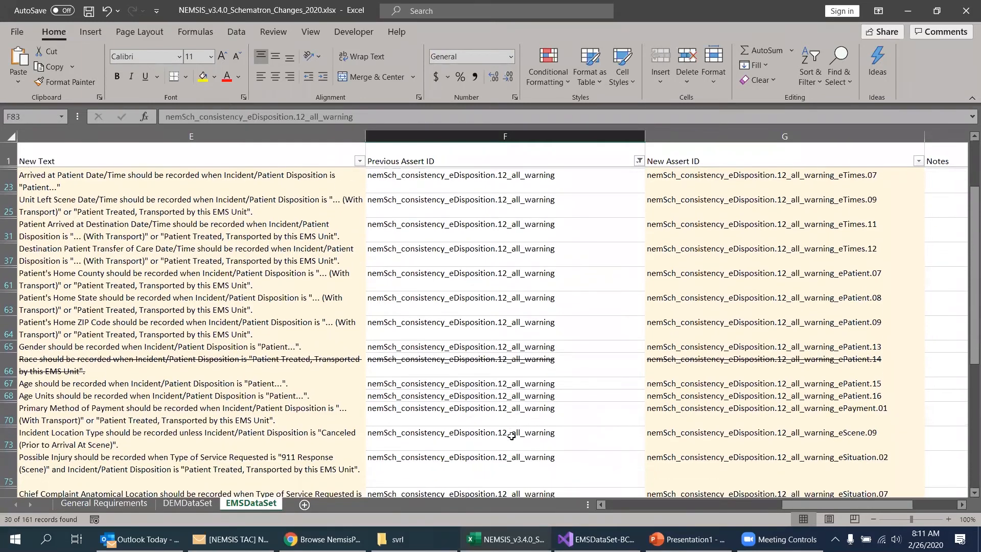
scroll(512, 436, "down", 4)
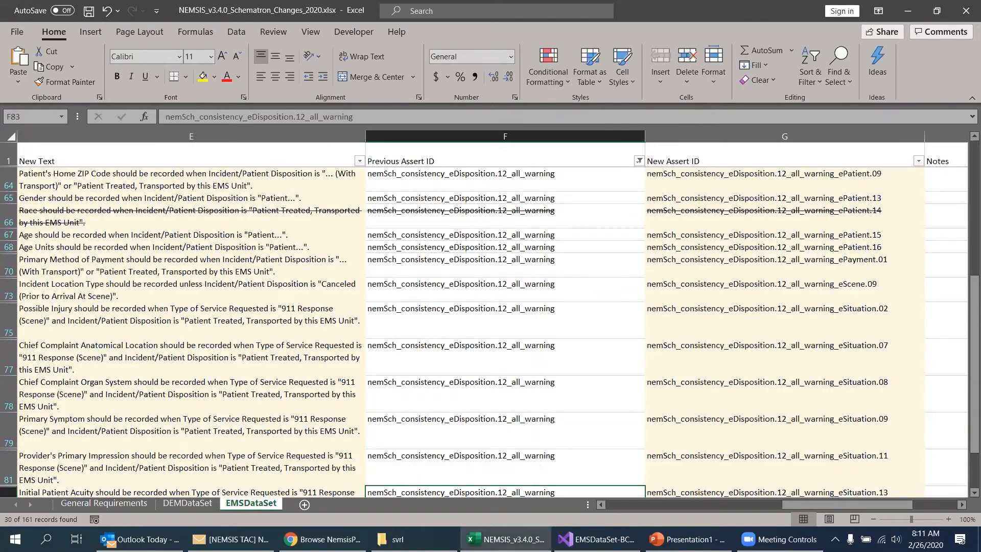
mouse_move(688, 539)
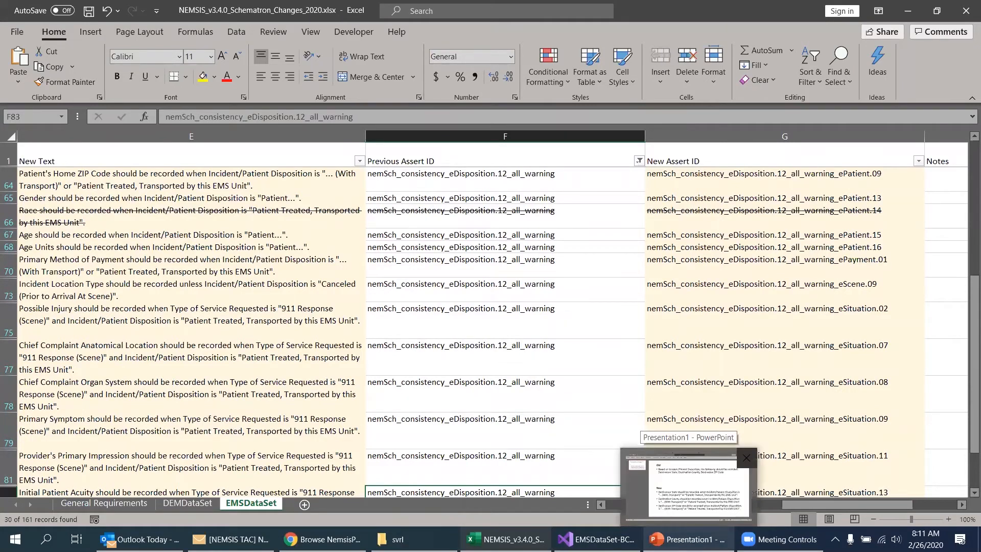
Show the PowerPoint slide of old and new Destination rules, then return to the Bitbucket browser tab
left_click(688, 479)
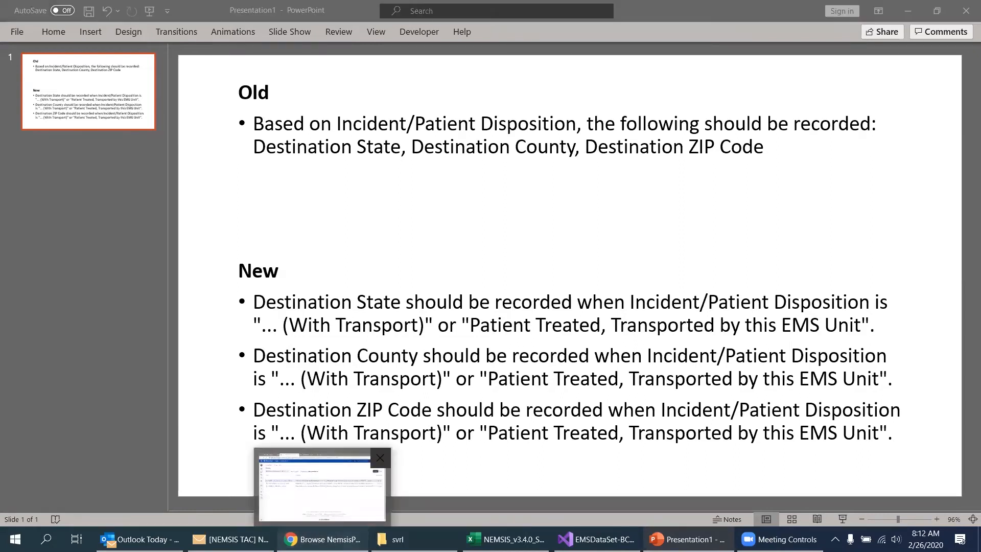
left_click(323, 539)
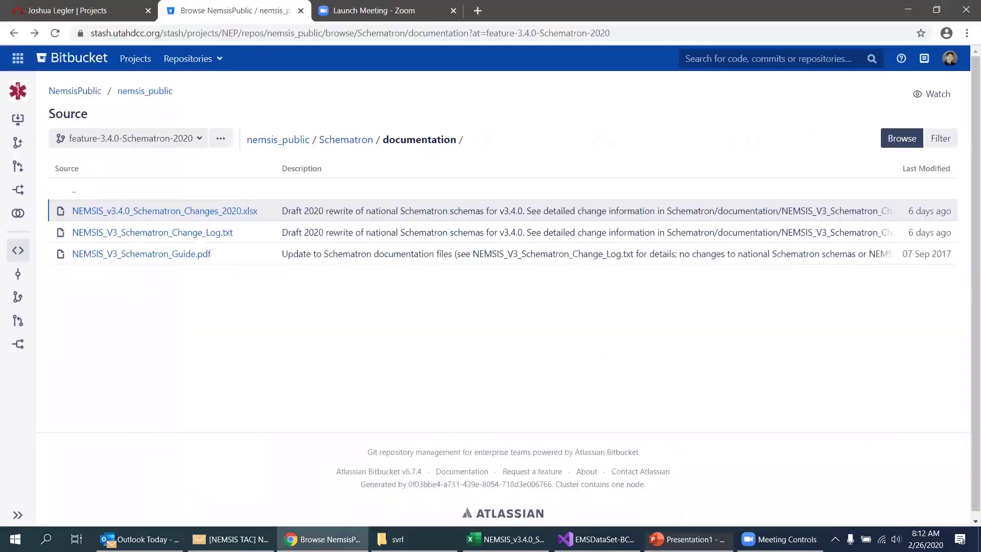
Go back up to the Schematron folder and view DEMDataSet.sch in the rules folder
left_click(14, 33)
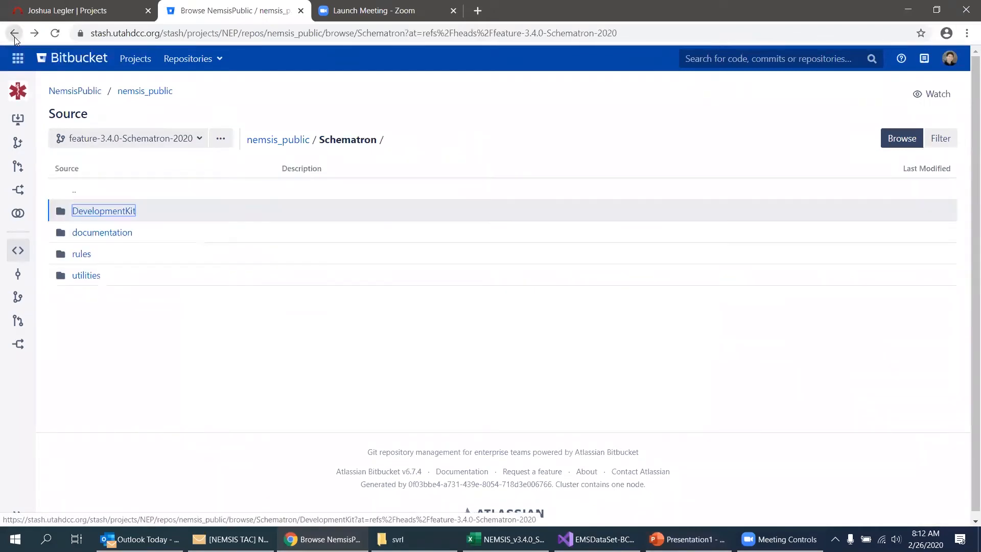
left_click(81, 254)
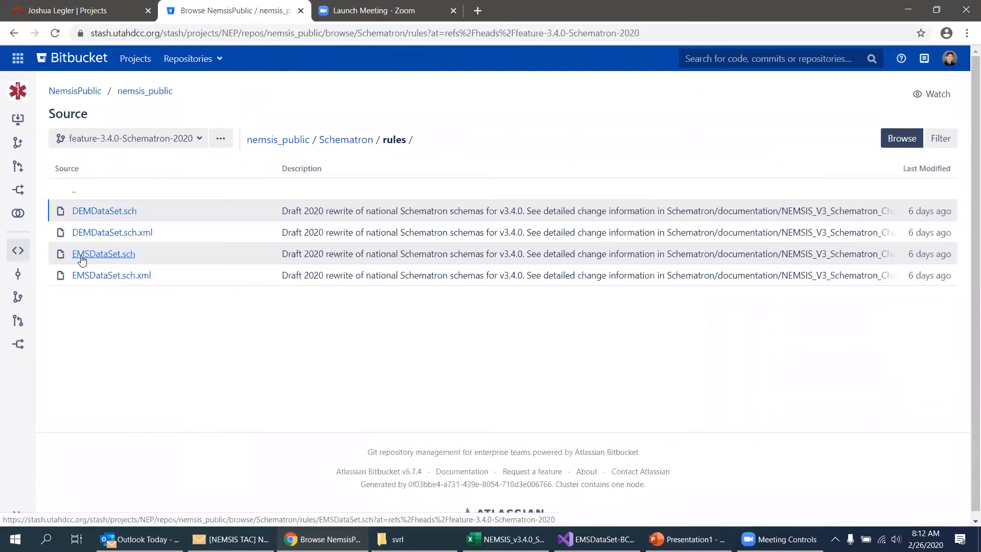
left_click(115, 210)
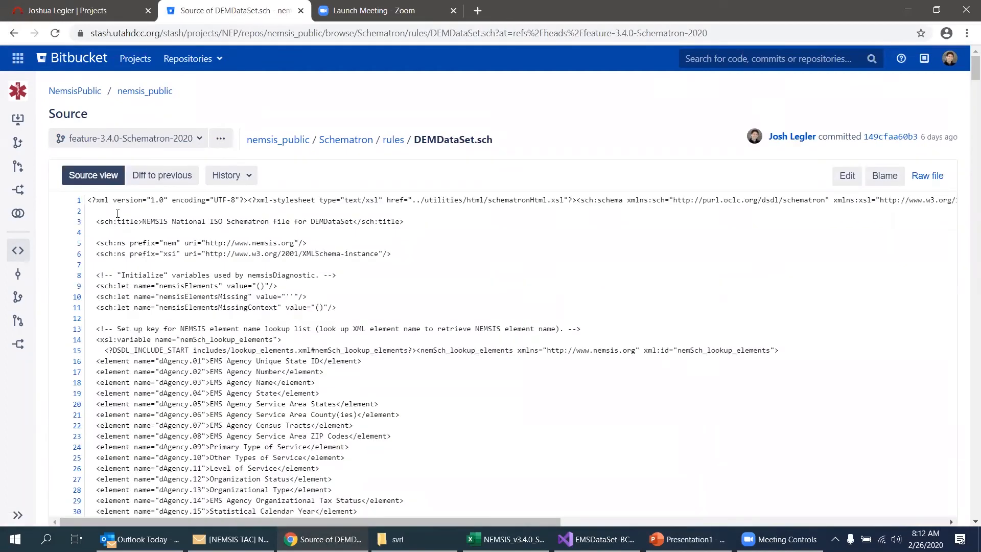
Compare DEMDataSet.sch with its previous version, then go back to the rules folder listing
left_click(162, 174)
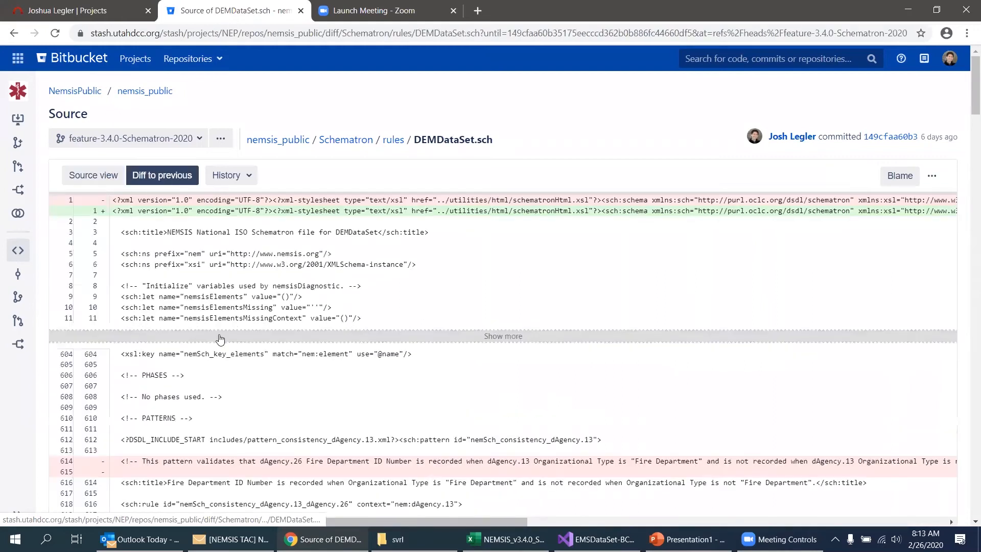
scroll(227, 350, "down", 5)
scroll(240, 353, "down", 5)
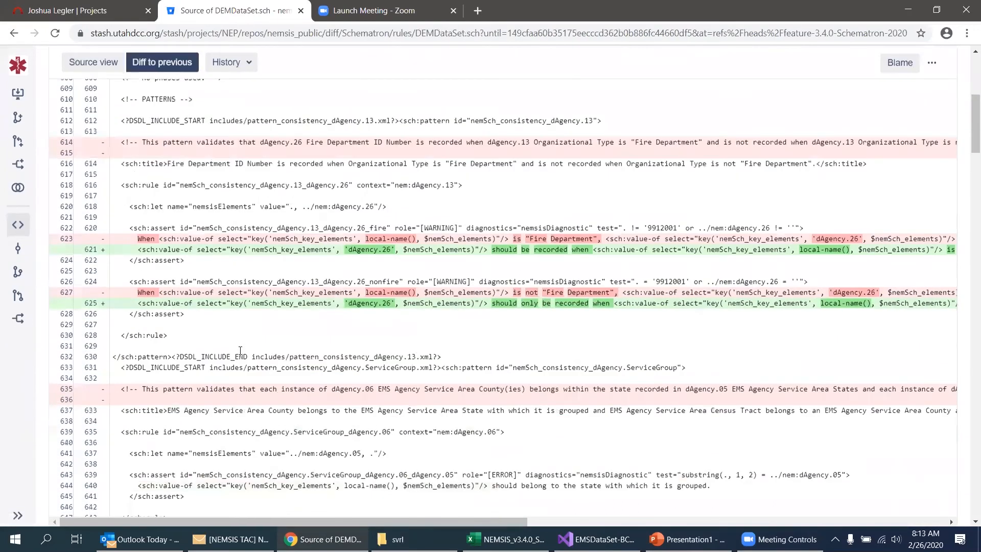
scroll(240, 351, "up", 10)
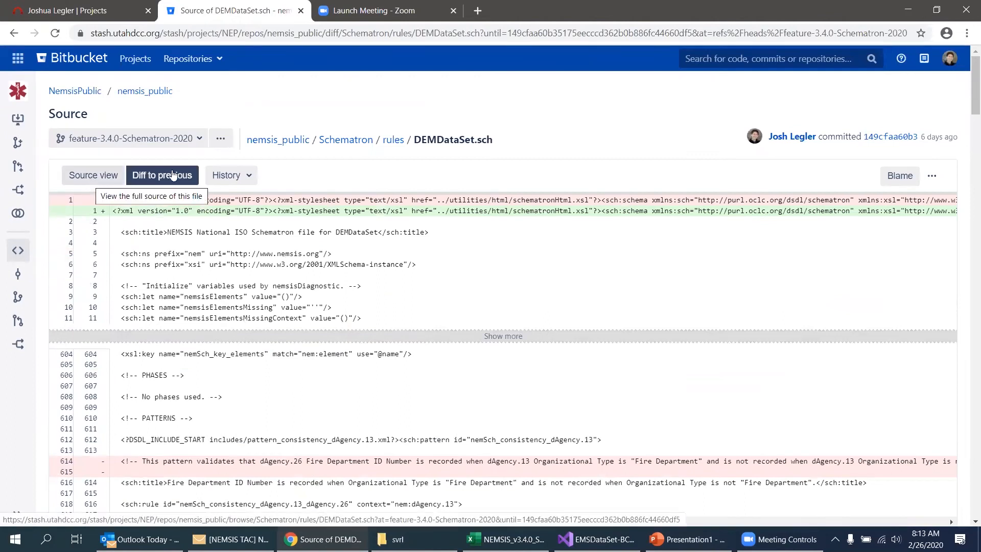
left_click(393, 140)
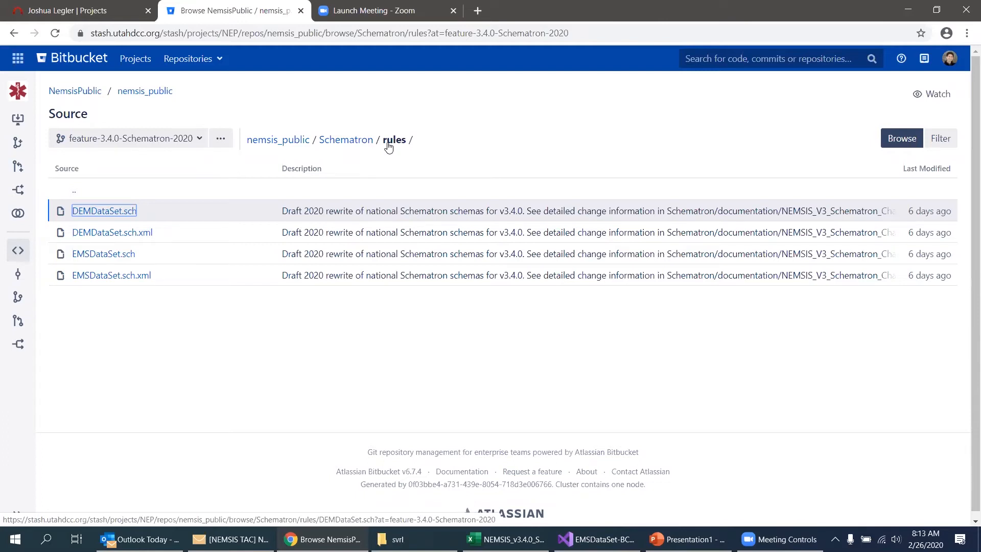
From the repository root, go into the SampleData folder
left_click(199, 138)
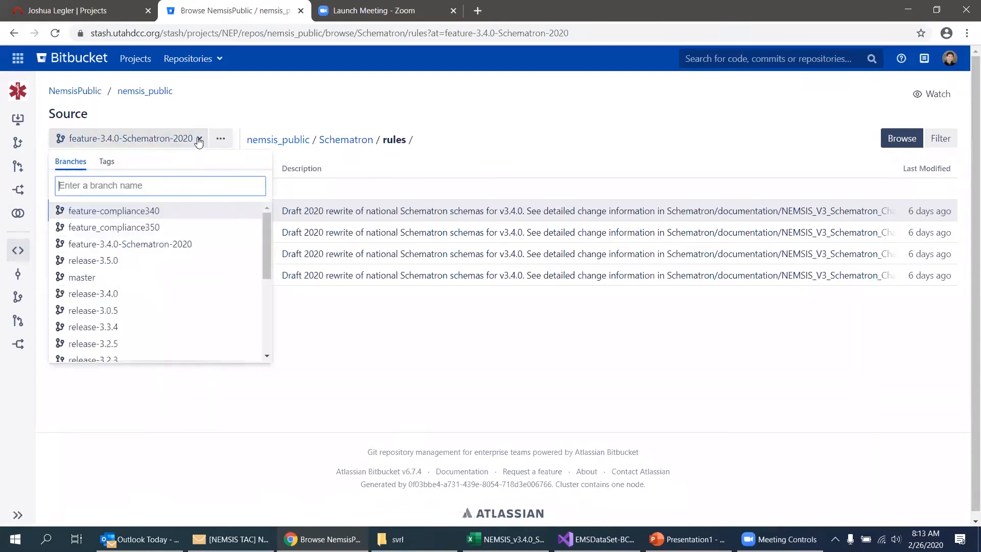
left_click(200, 140)
left_click(260, 140)
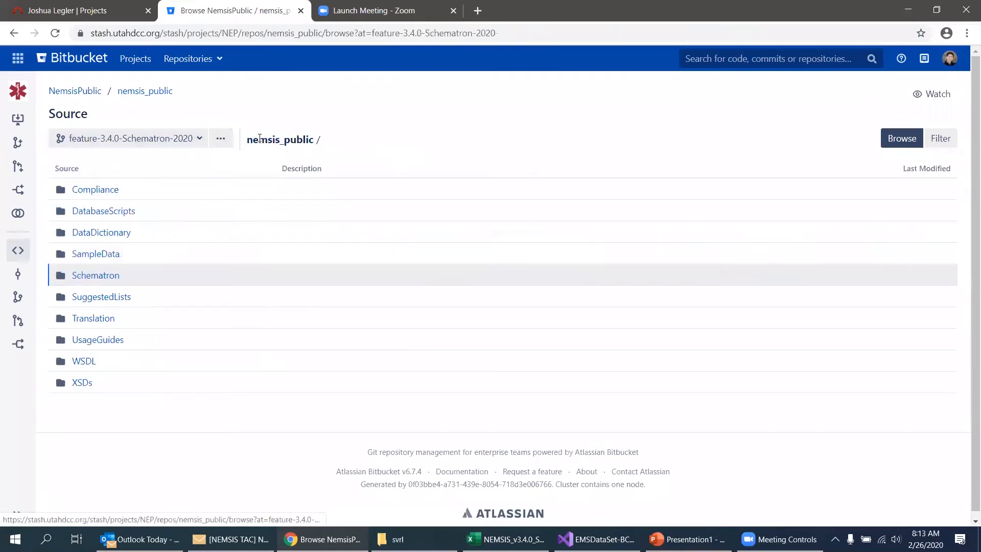
left_click(95, 254)
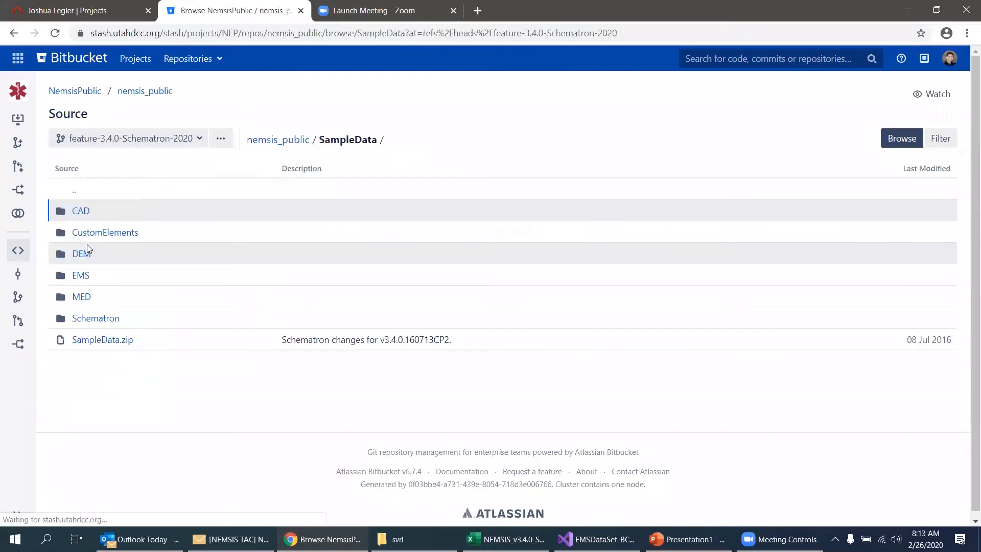
Browse into Schematron > EMS > xml sample files, then step back to the parent folder
left_click(93, 318)
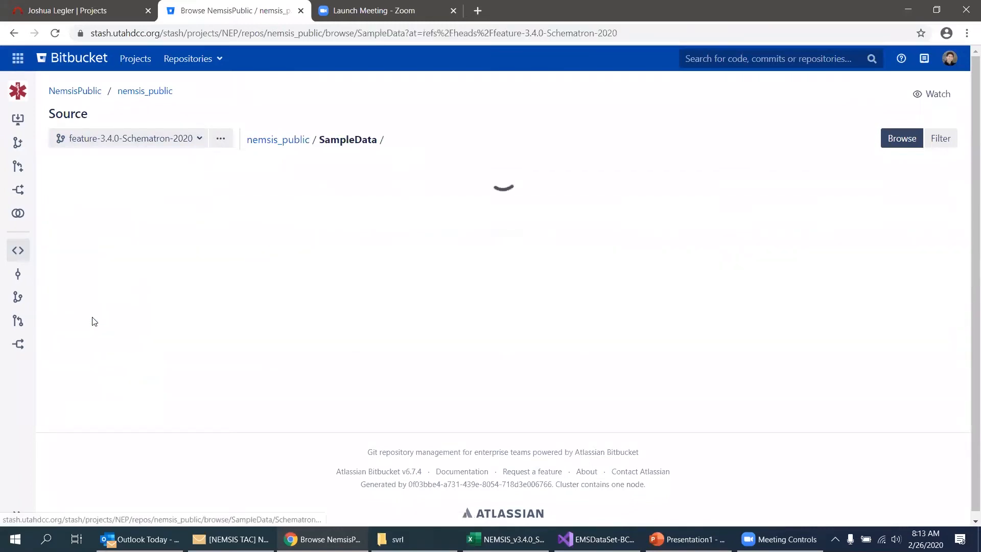
left_click(80, 233)
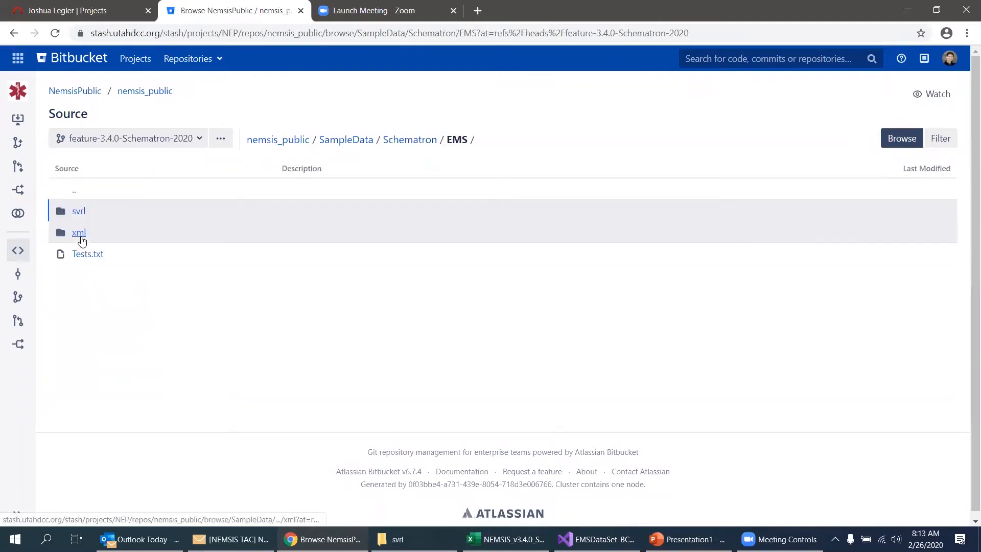
left_click(79, 232)
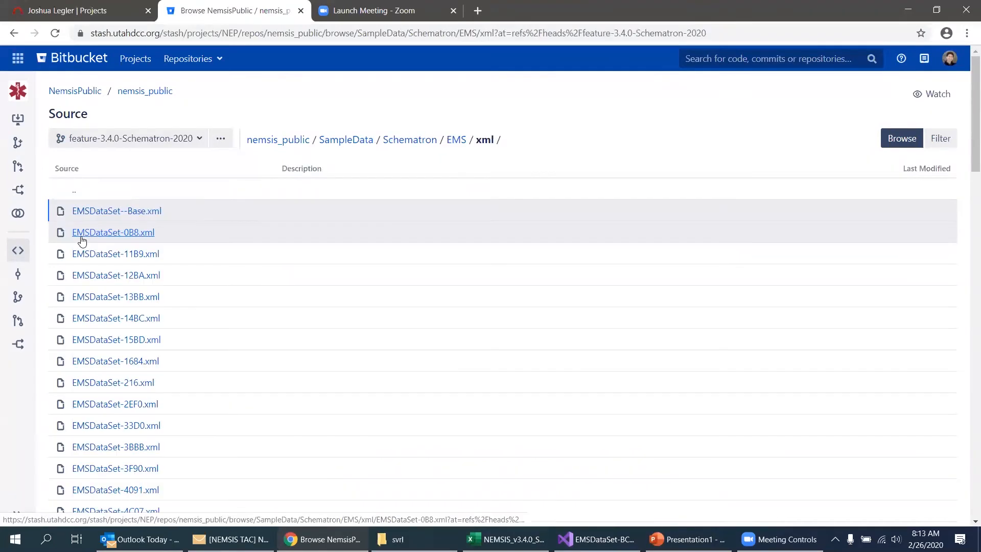
scroll(226, 280, "down", 3)
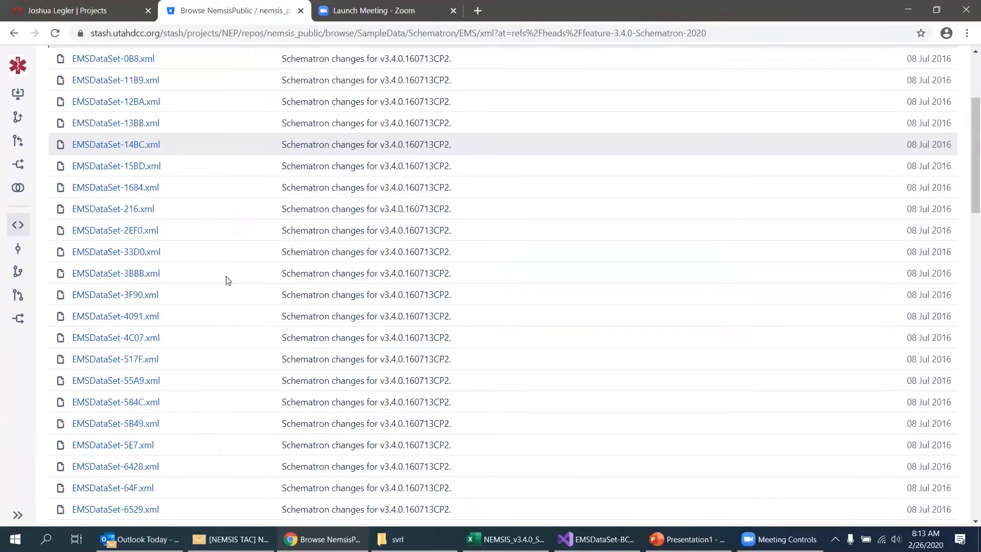
scroll(226, 279, "up", 3)
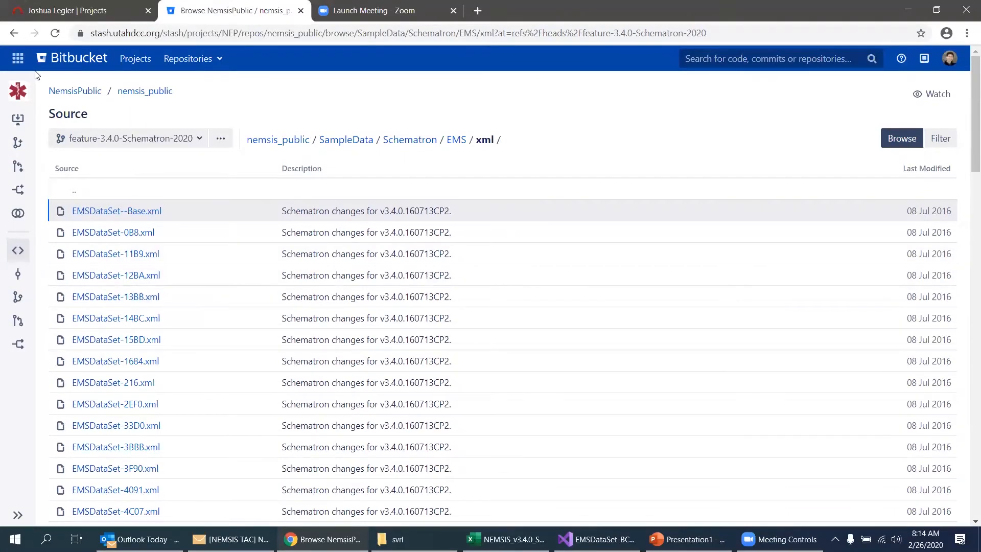
left_click(13, 33)
Go back up another level toward the nemsis_public root folder listing
left_click(14, 33)
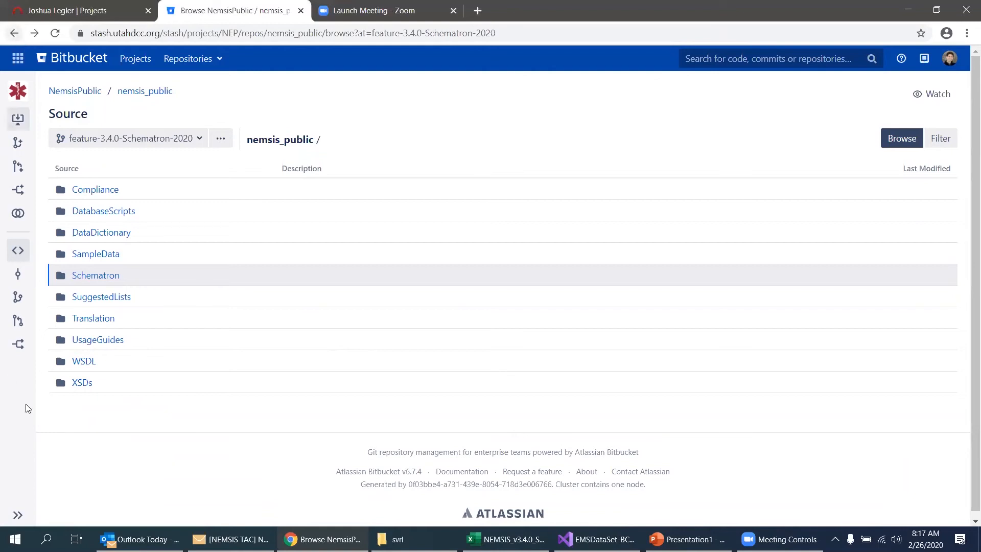
Bring up the NEMSIS v3 Implementation Call email from the taskbar
left_click(230, 539)
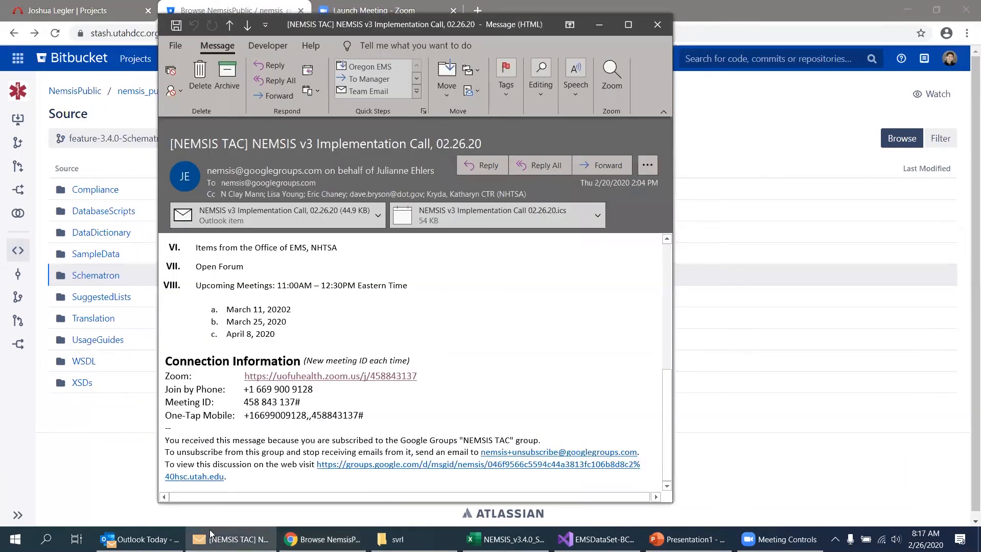
scroll(424, 281, "up", 3)
scroll(407, 299, "up", 2)
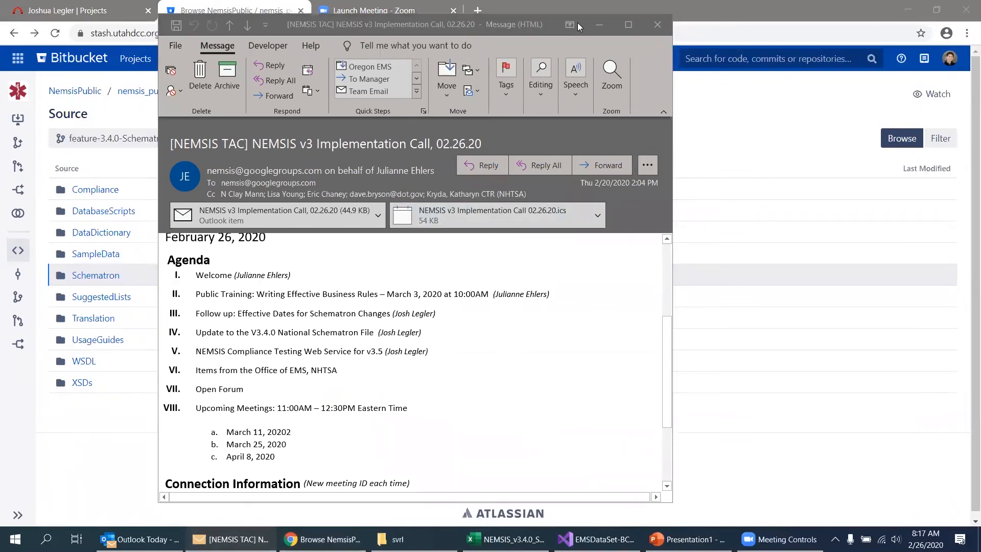
Hide the email, jump back to the NEMSIS home page via browser history, and go to V3 Web Services
left_click(599, 24)
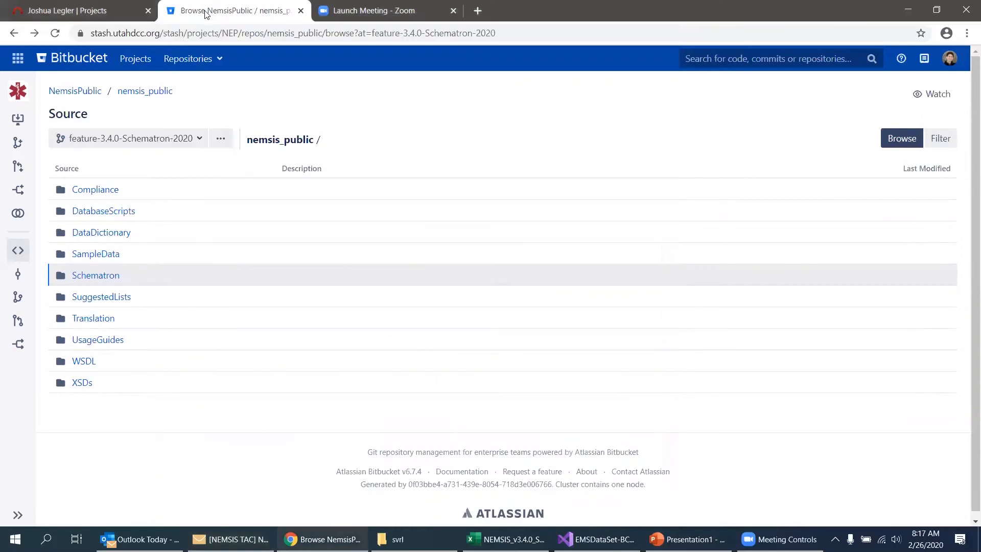
right_click(14, 32)
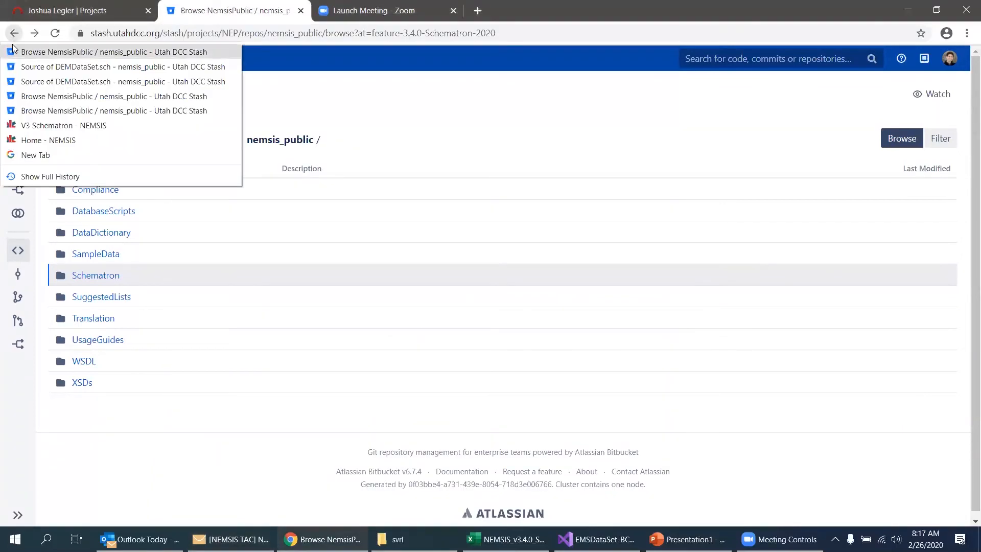
left_click(17, 140)
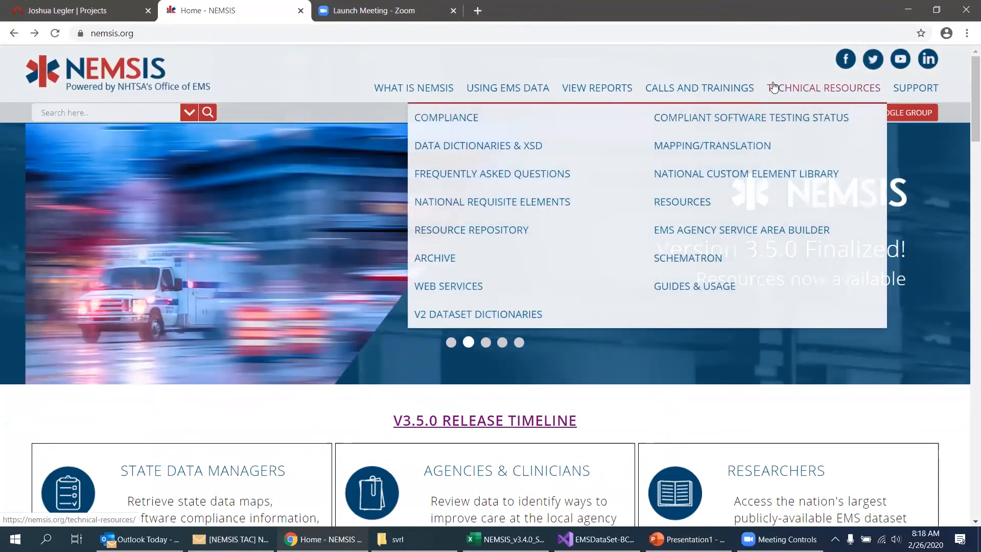
mouse_move(823, 88)
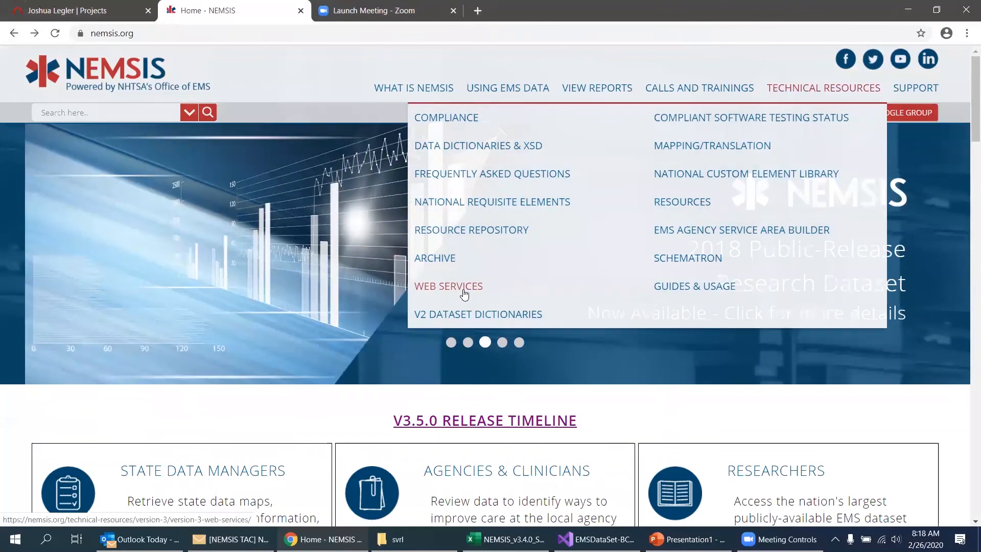
left_click(463, 292)
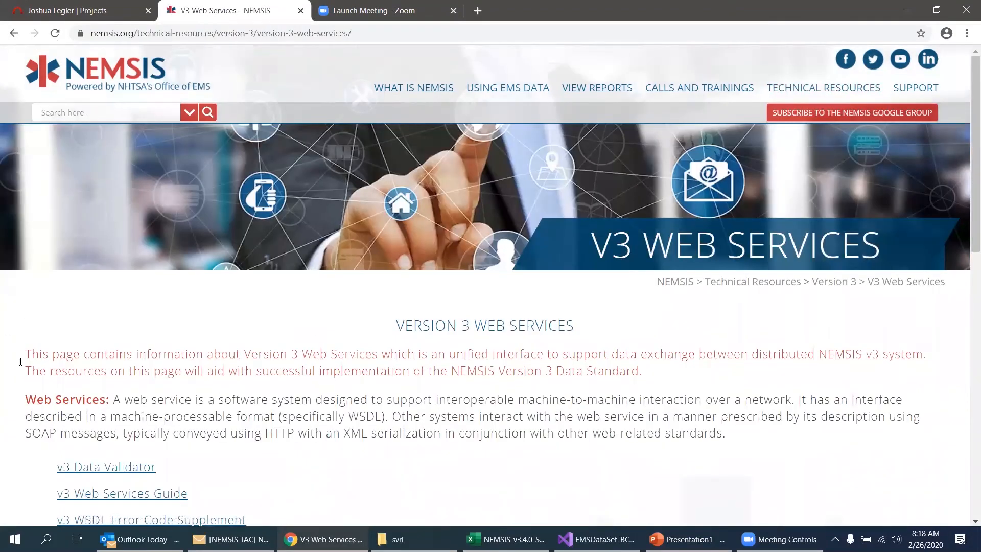
scroll(28, 374, "down", 1)
scroll(28, 374, "down", 2)
scroll(29, 373, "down", 2)
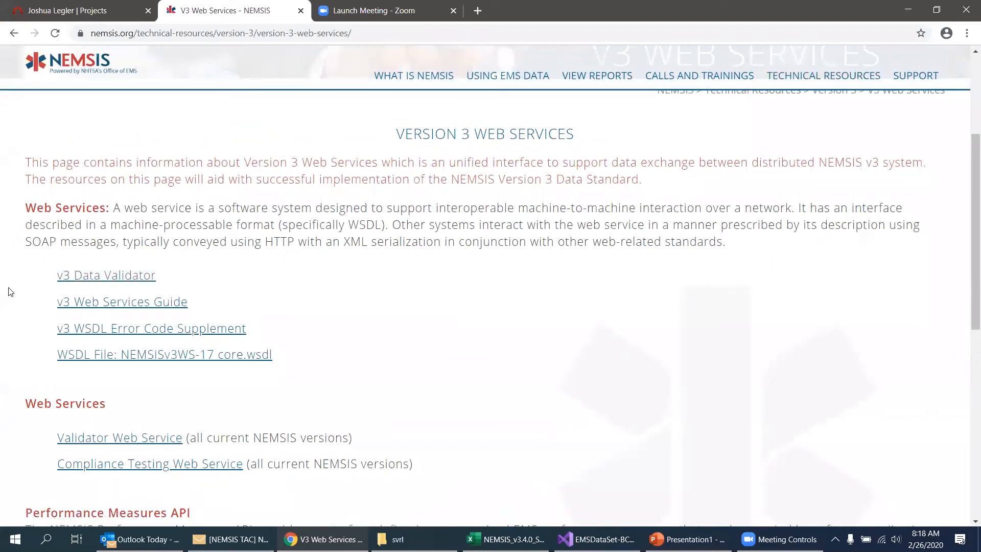
scroll(9, 291, "down", 2)
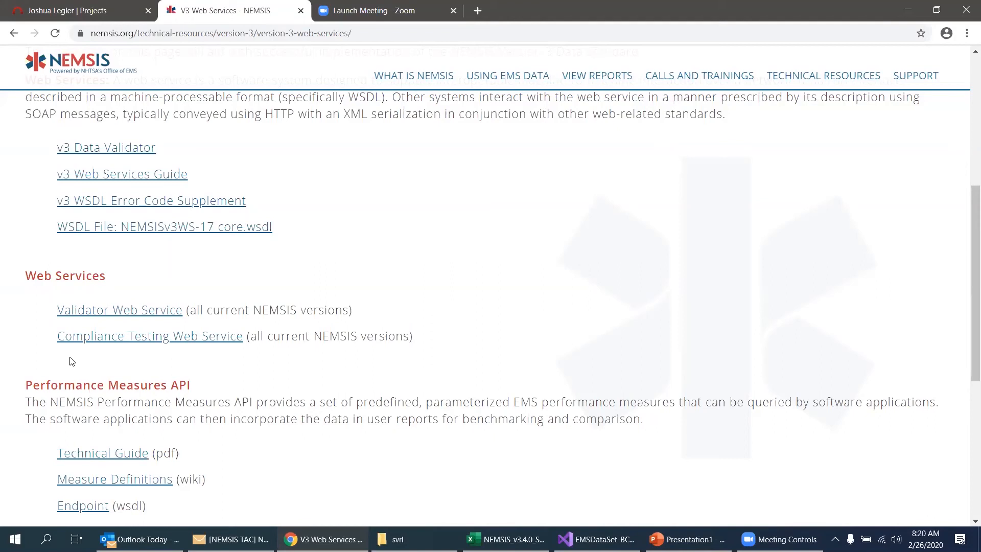
mouse_move(823, 75)
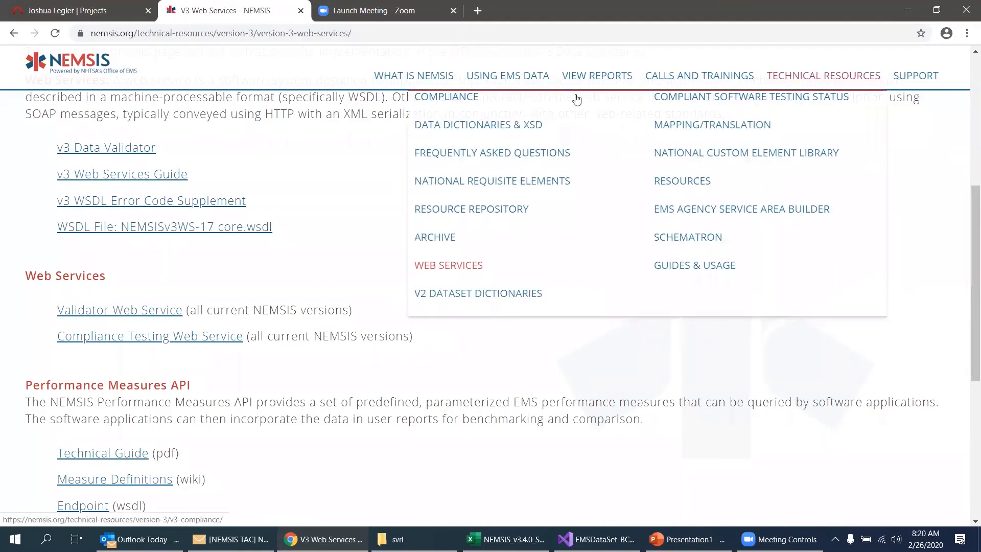
Go to the V3 Compliance page from the Technical Resources menu
left_click(452, 97)
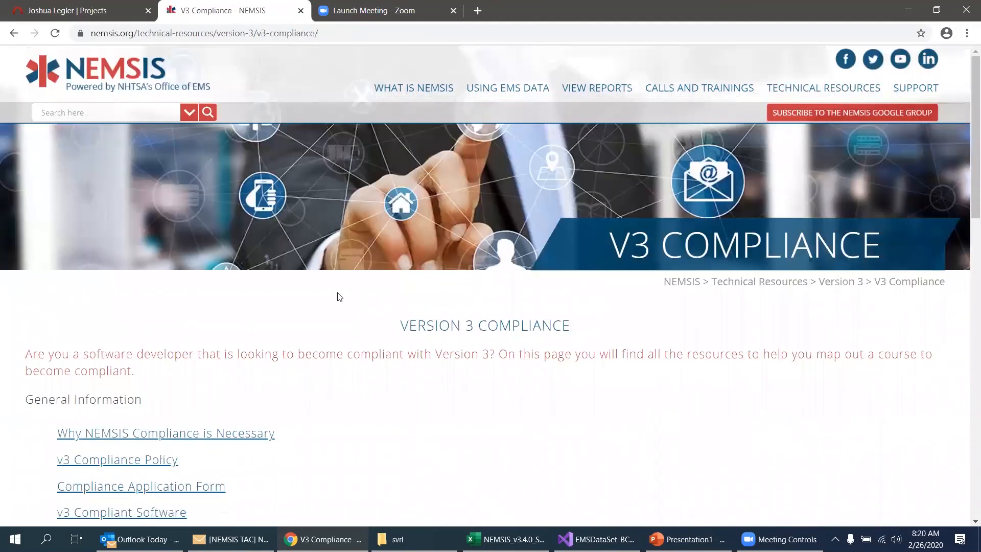
scroll(9, 369, "down", 3)
scroll(4, 391, "down", 2)
scroll(2, 396, "down", 1)
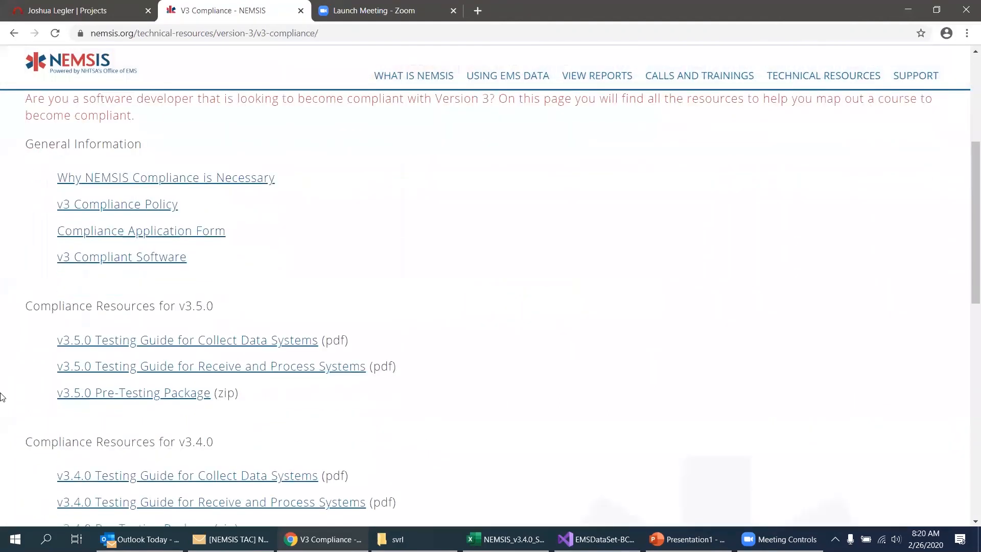
scroll(3, 396, "down", 4)
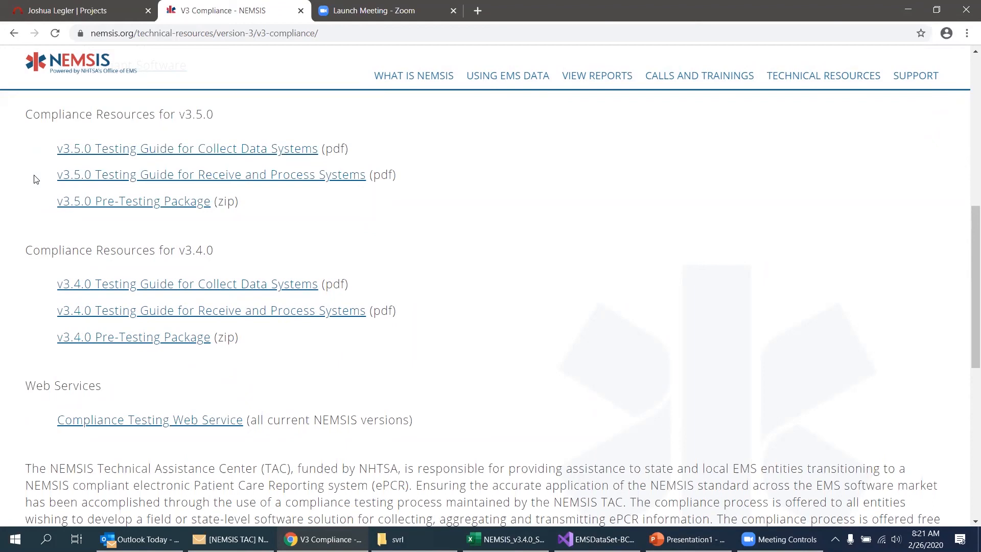
Switch from the browser to the video meeting controls on the taskbar
left_click(782, 538)
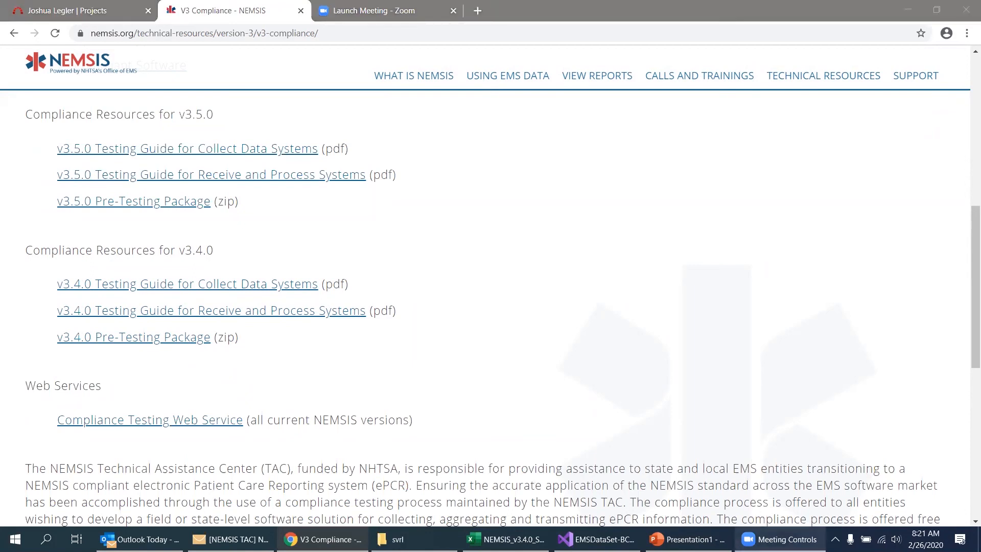